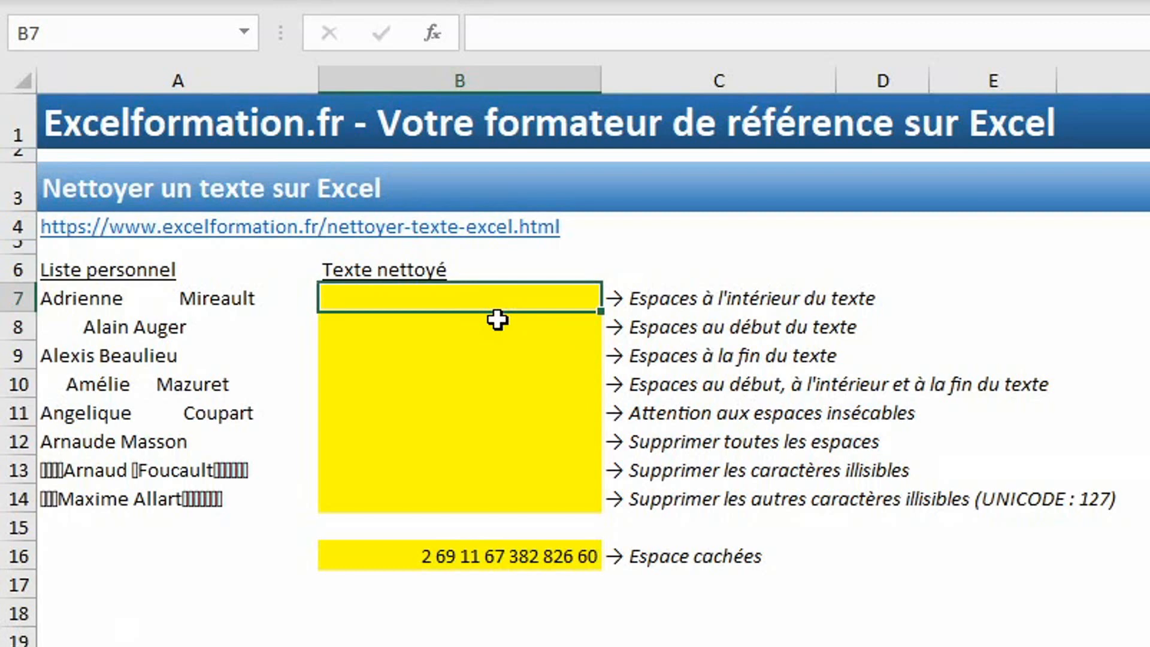
# Step: Enter =SUPPRESPACE(A7) in cell B7 and fill the formula down through B12
pyautogui.write('=s')
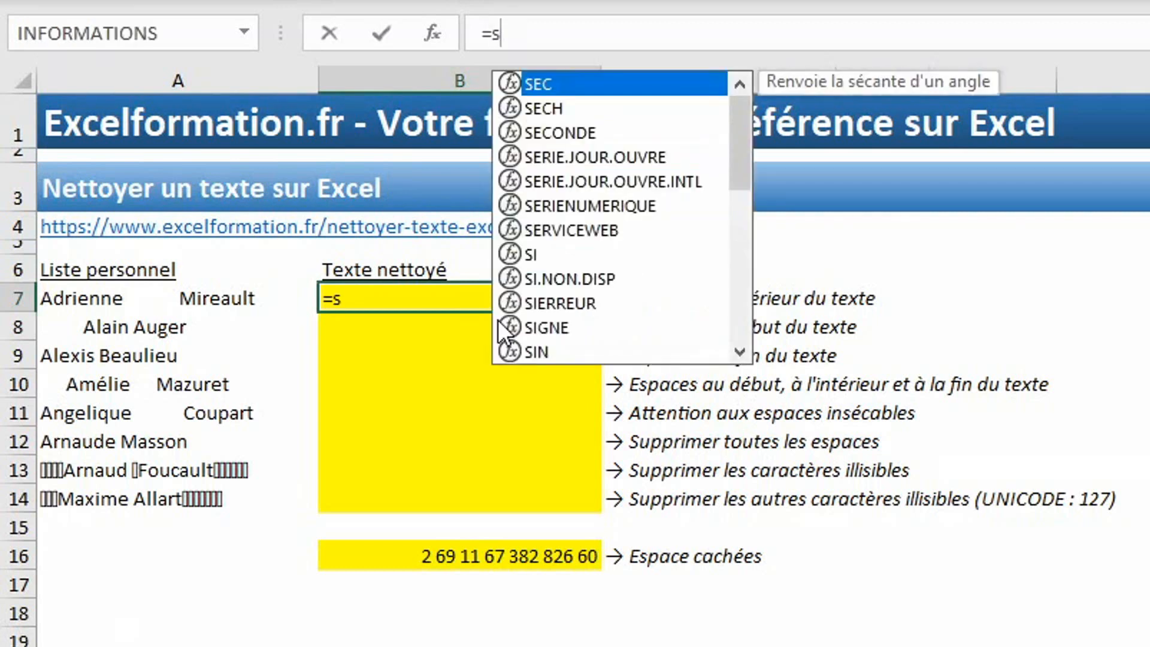
pyautogui.write('uPPRESPACE(')
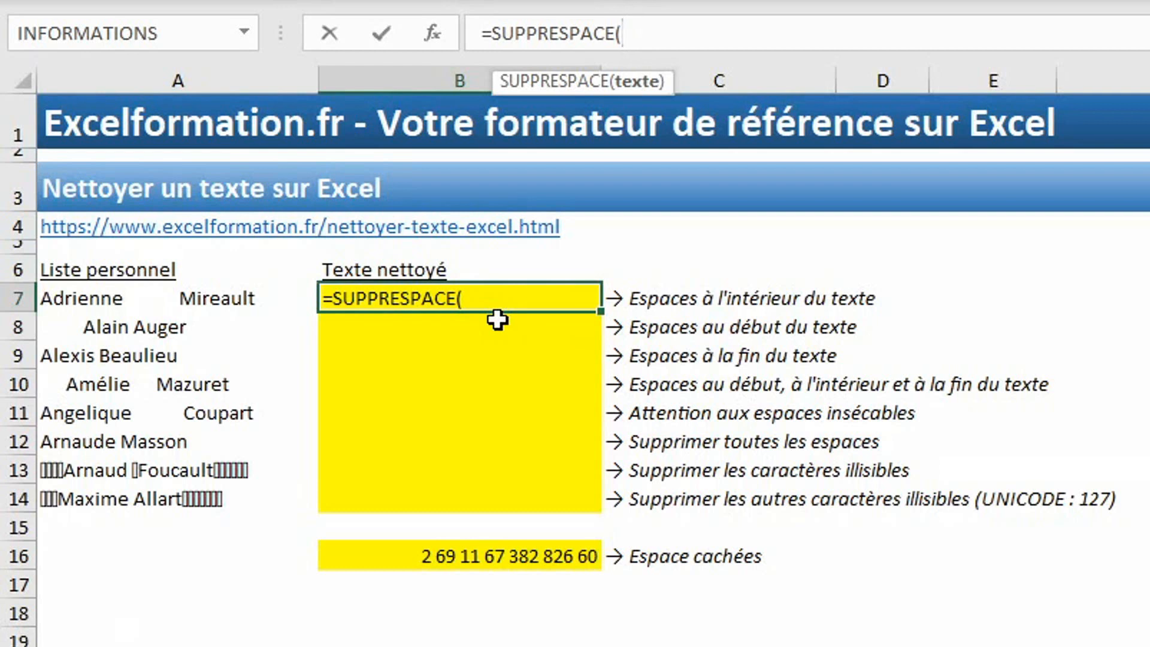
pyautogui.click(241, 296)
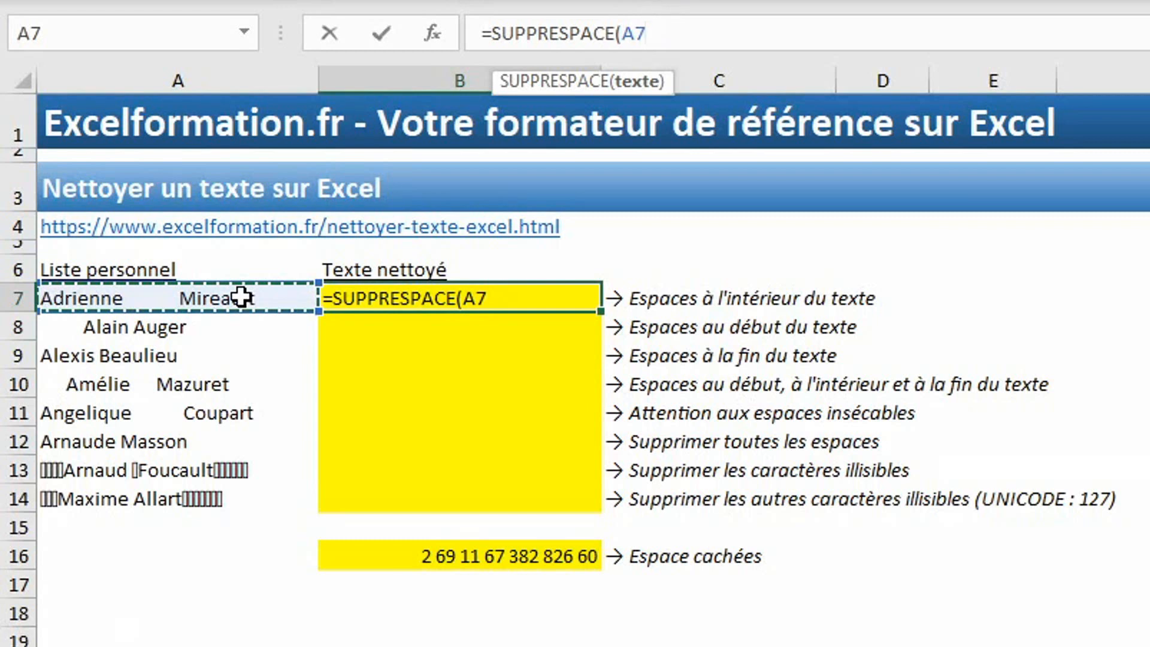
pyautogui.press('Return')
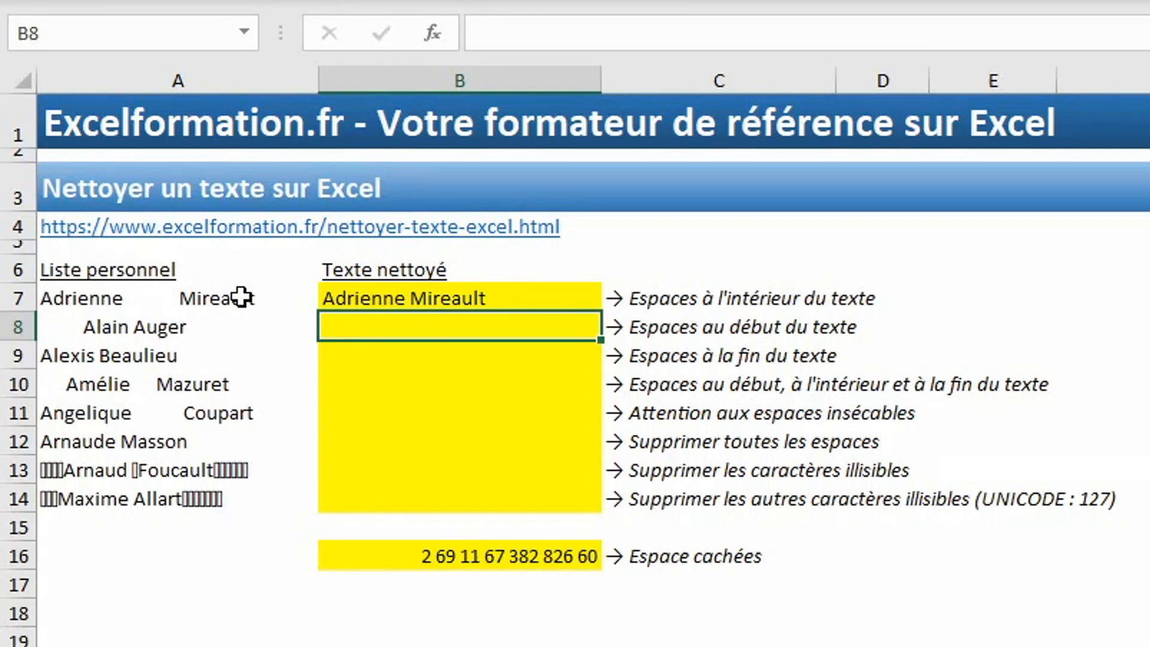
pyautogui.click(573, 296)
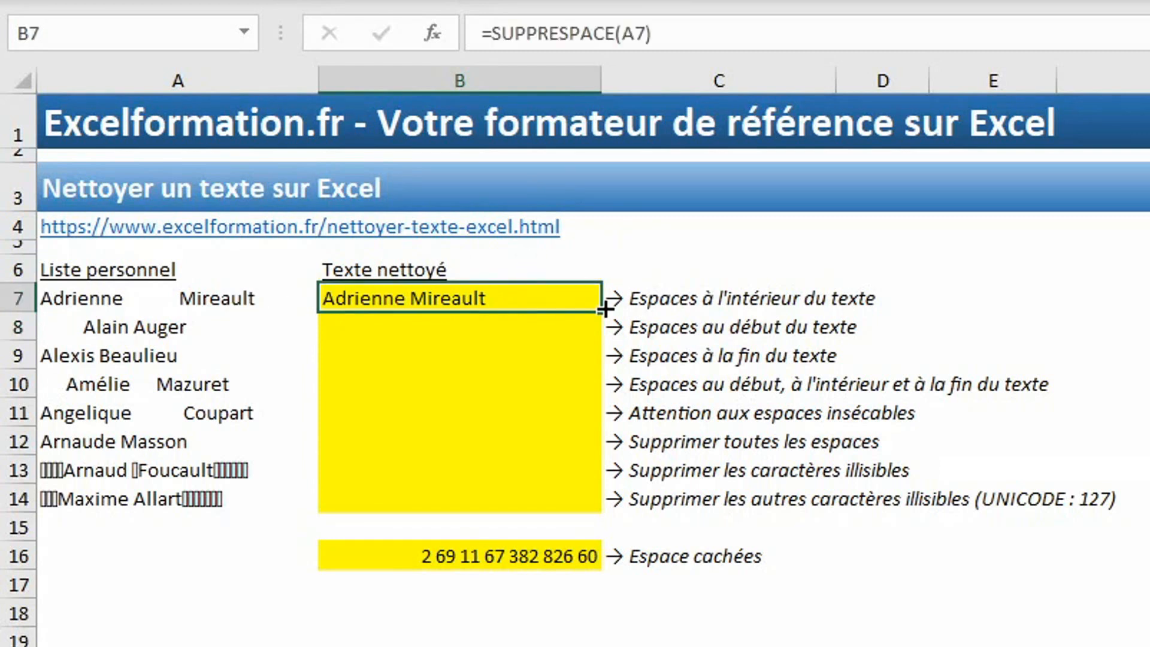
pyautogui.moveTo(605, 309); pyautogui.dragTo(581, 447)
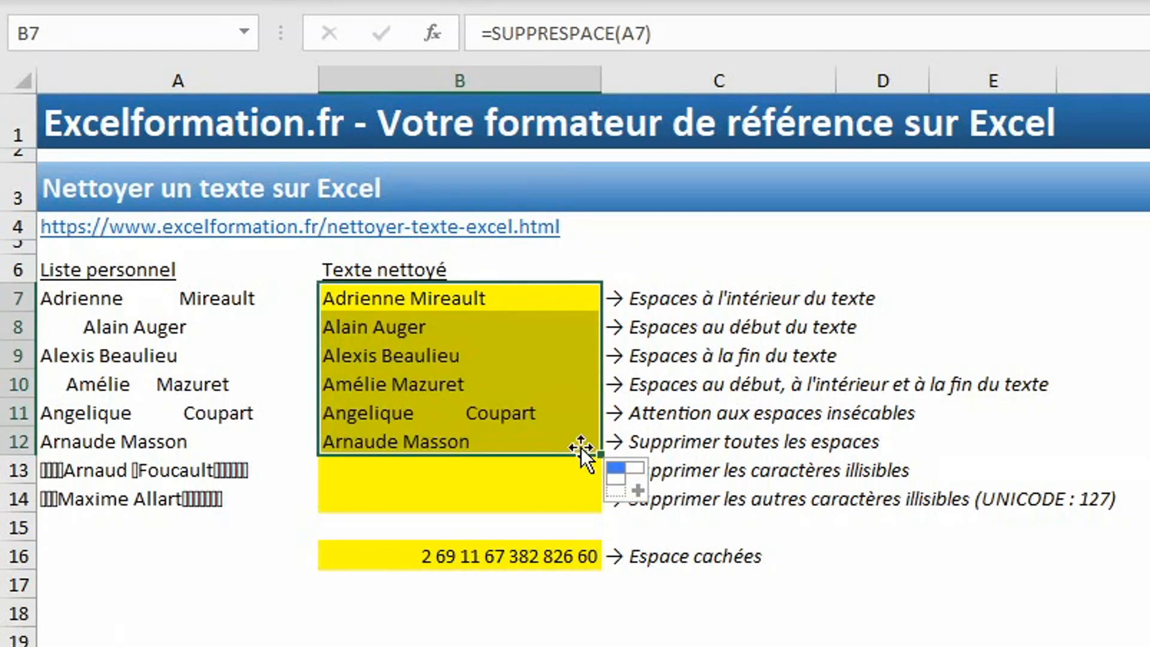
# Step: Compare the original and cleaned text in rows 8 and 9, checking A9 and the evaluated B9 formula for trailing spaces
pyautogui.click(70, 336)
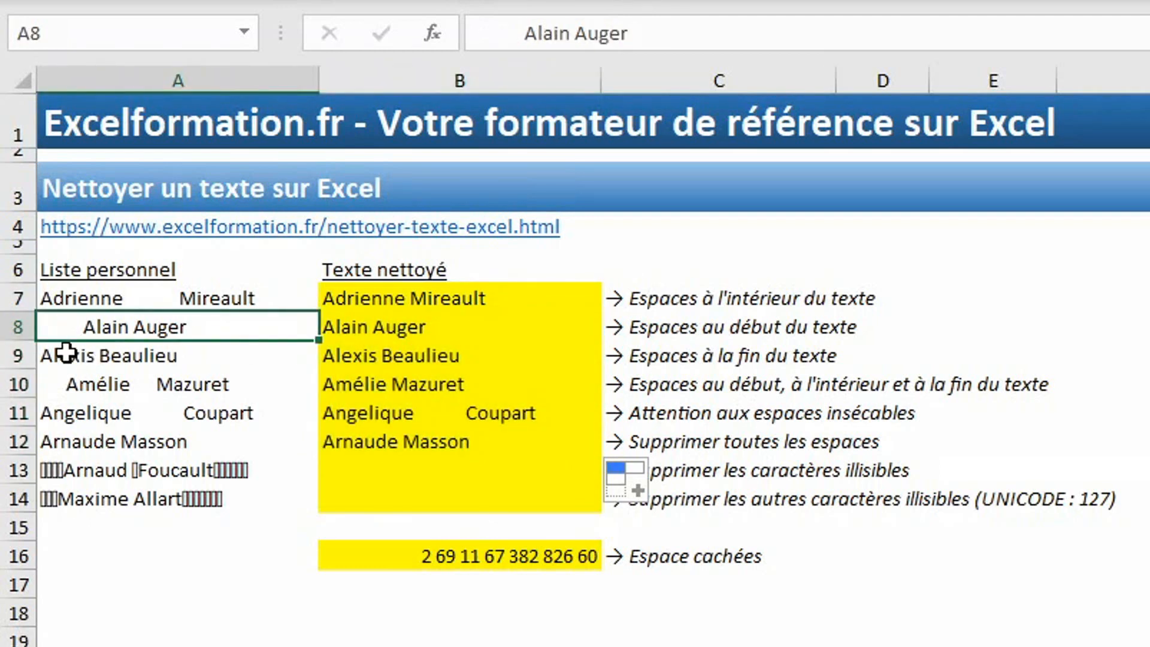
pyautogui.click(413, 328)
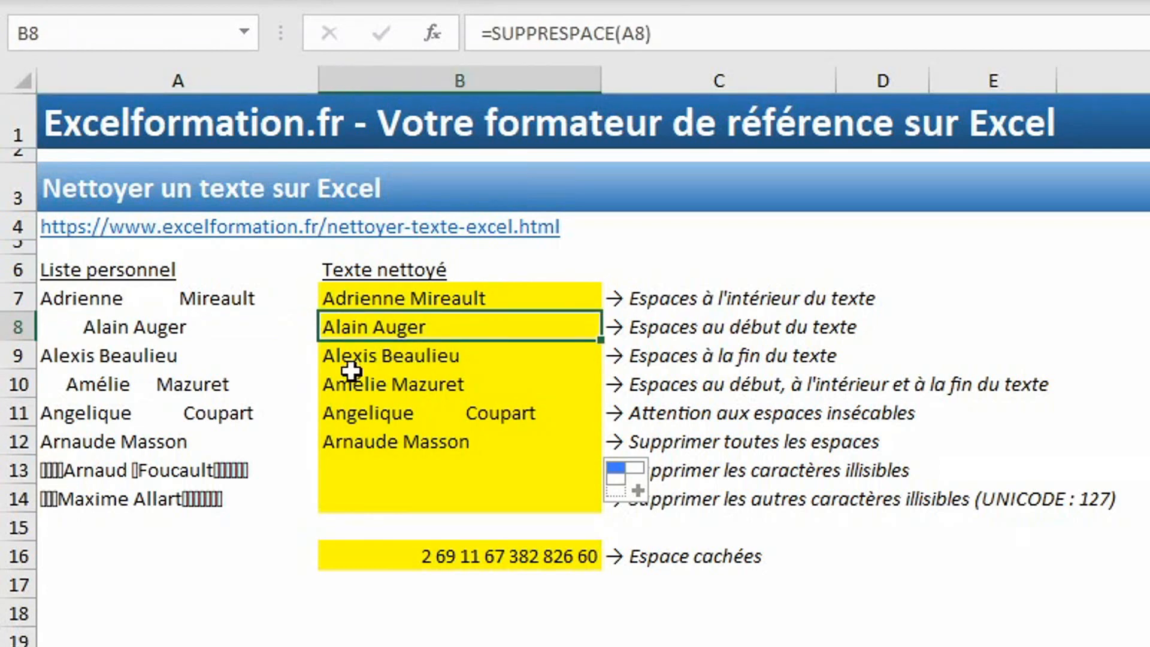
pyautogui.click(205, 358)
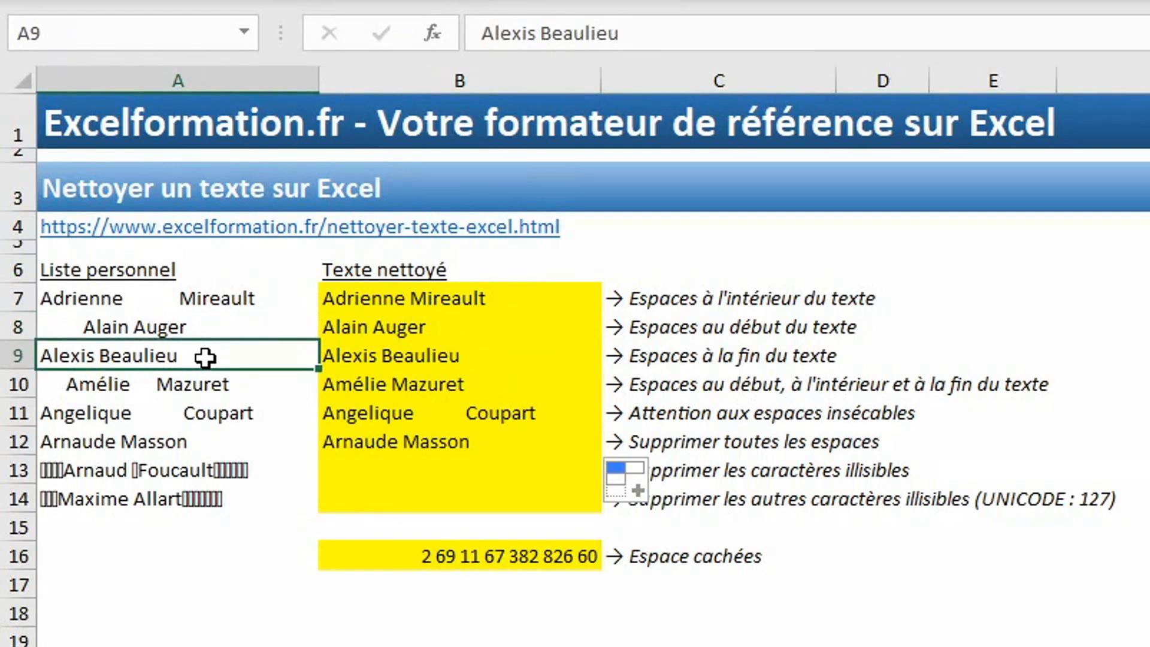
pyautogui.press('F2')
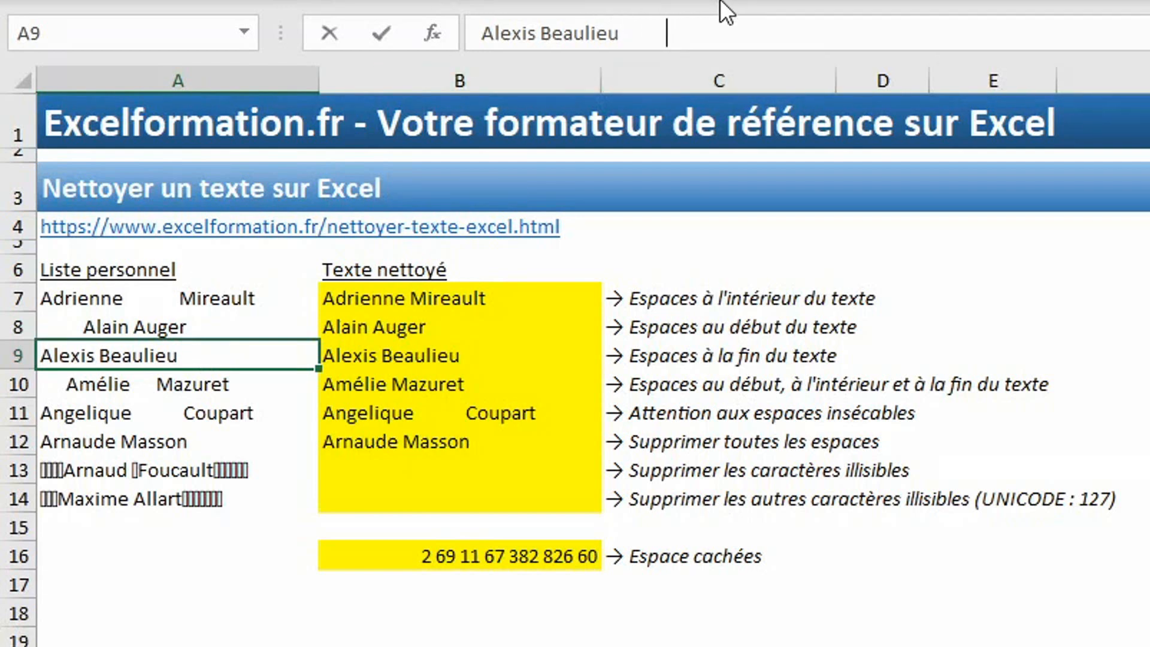
pyautogui.press('Tab')
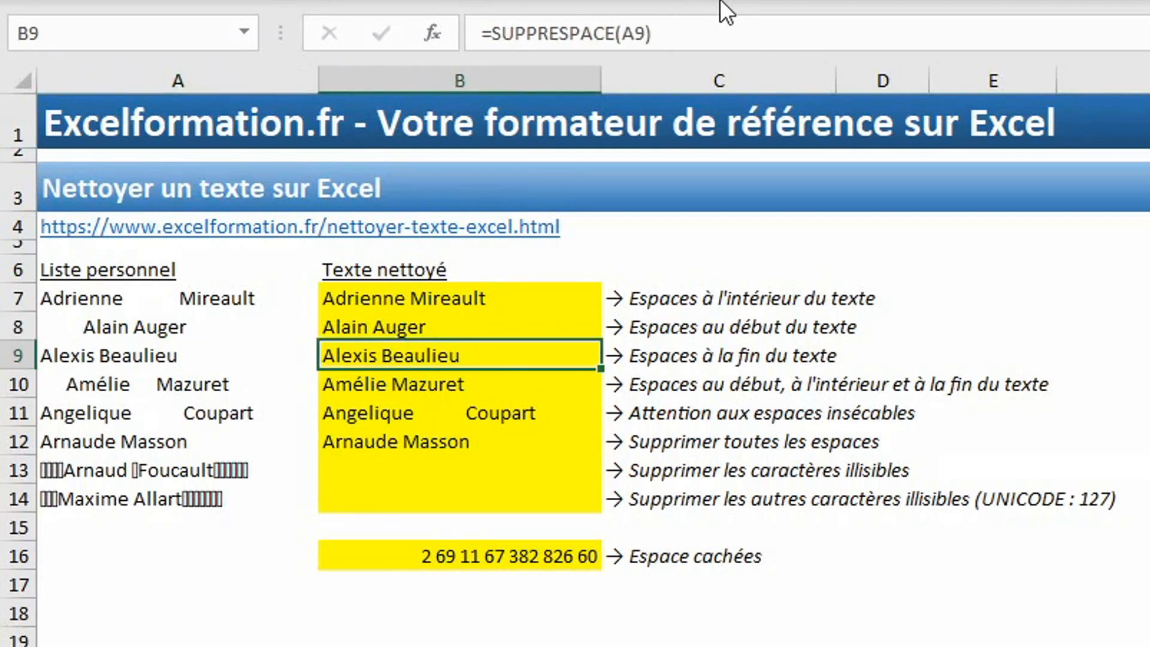
pyautogui.press('F2')
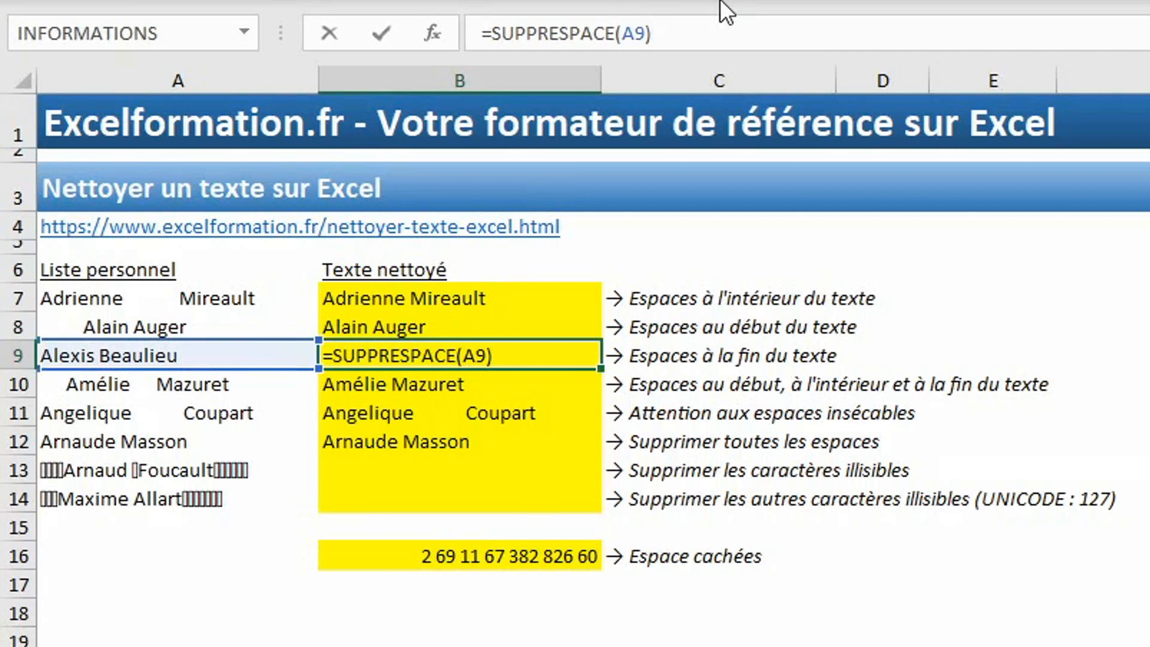
pyautogui.press('F9')
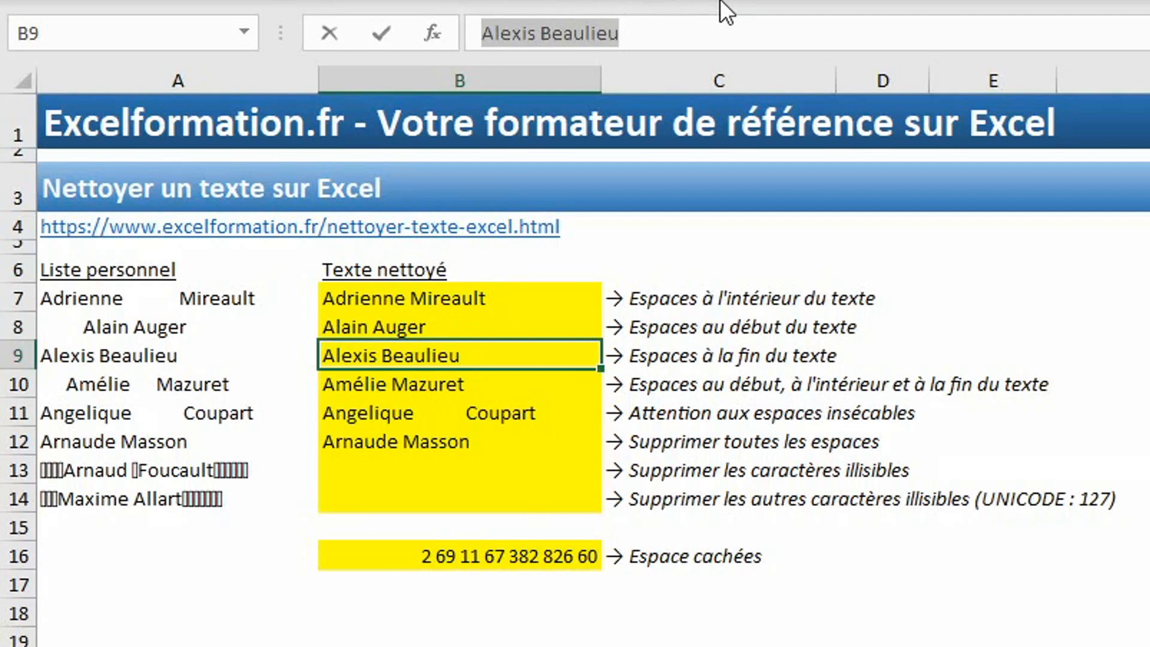
pyautogui.press('Escape')
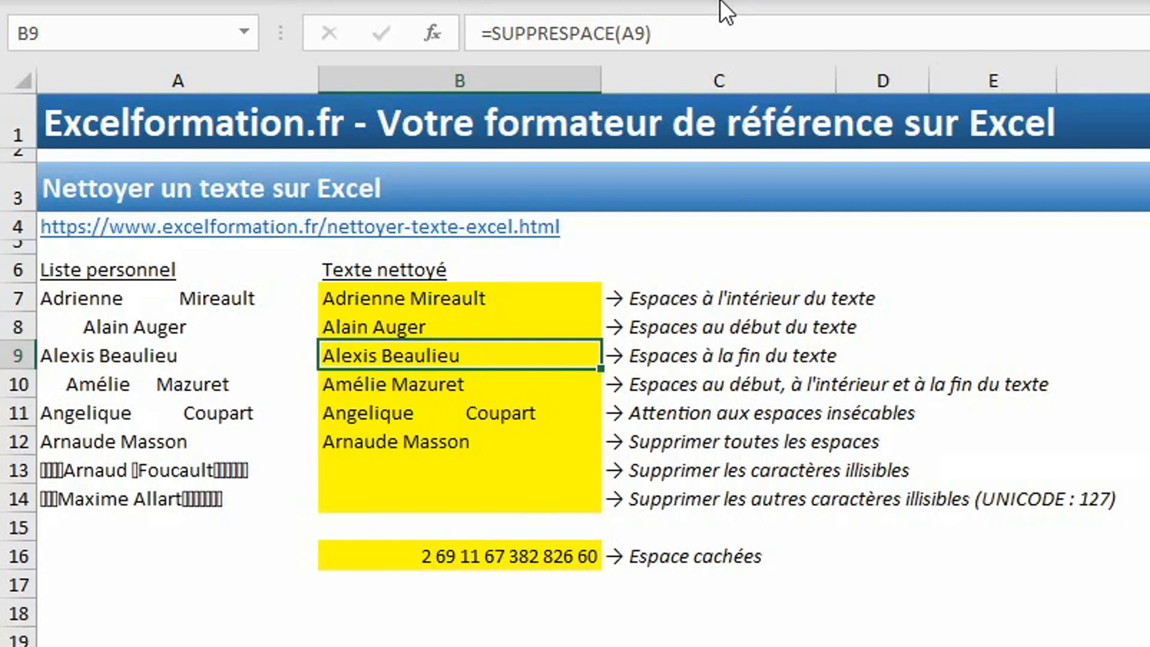
# Step: Nest a SUBSTITUE function around A11 inside the SUPPRESPACE formula in cell B11
pyautogui.click(243, 412)
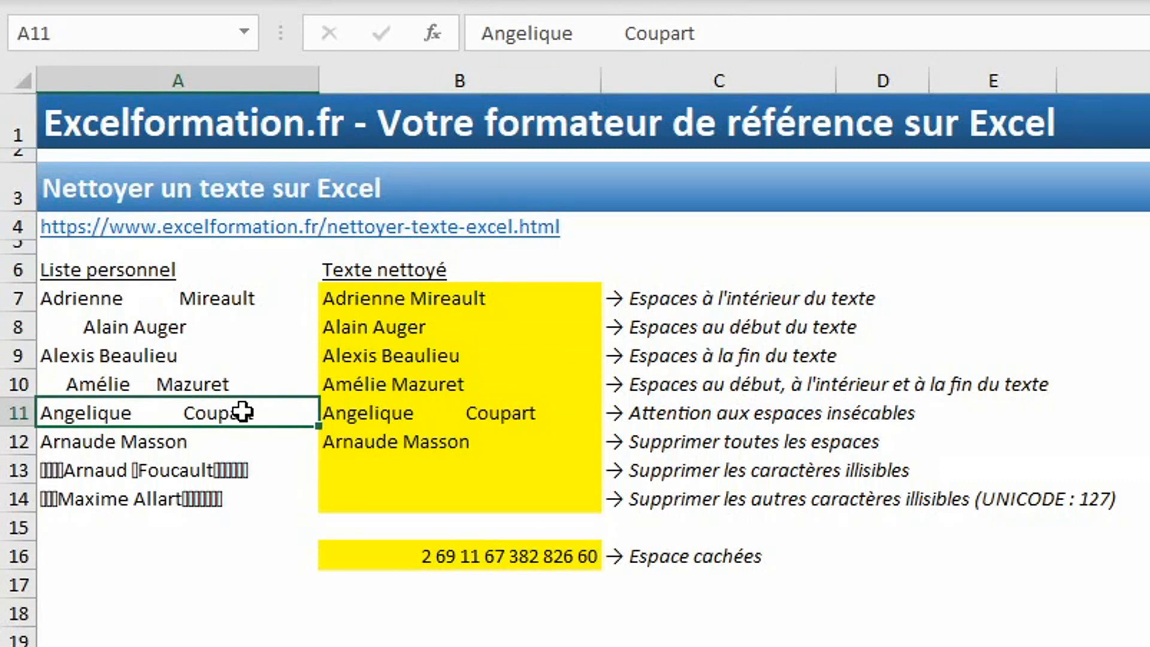
pyautogui.click(483, 408)
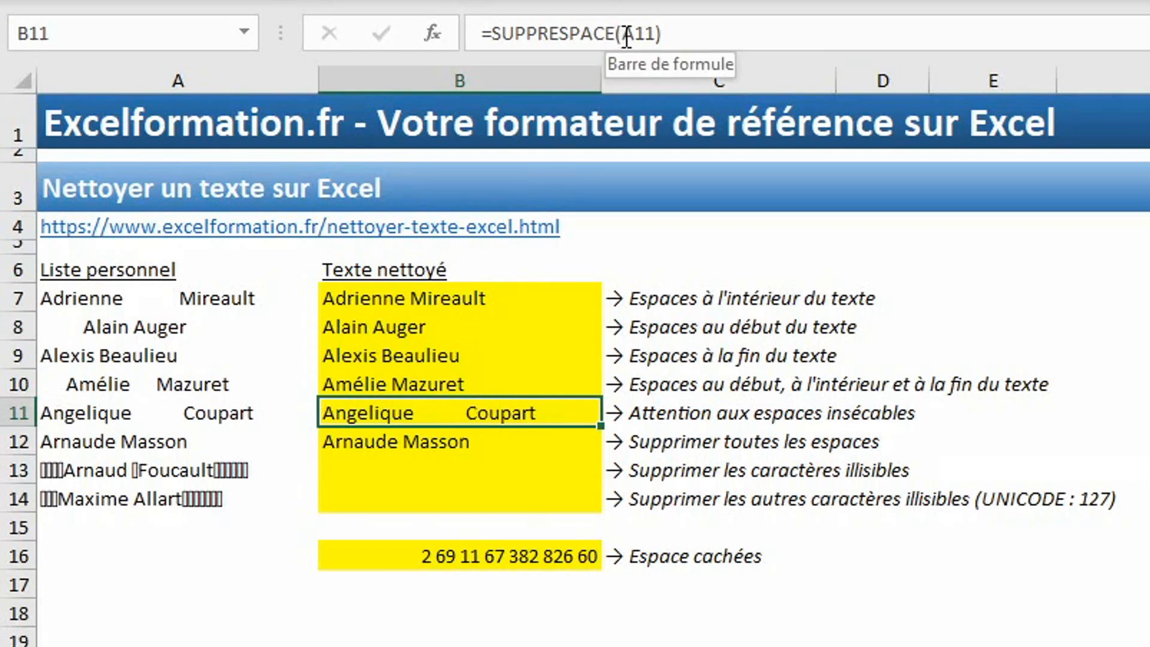
pyautogui.click(627, 35)
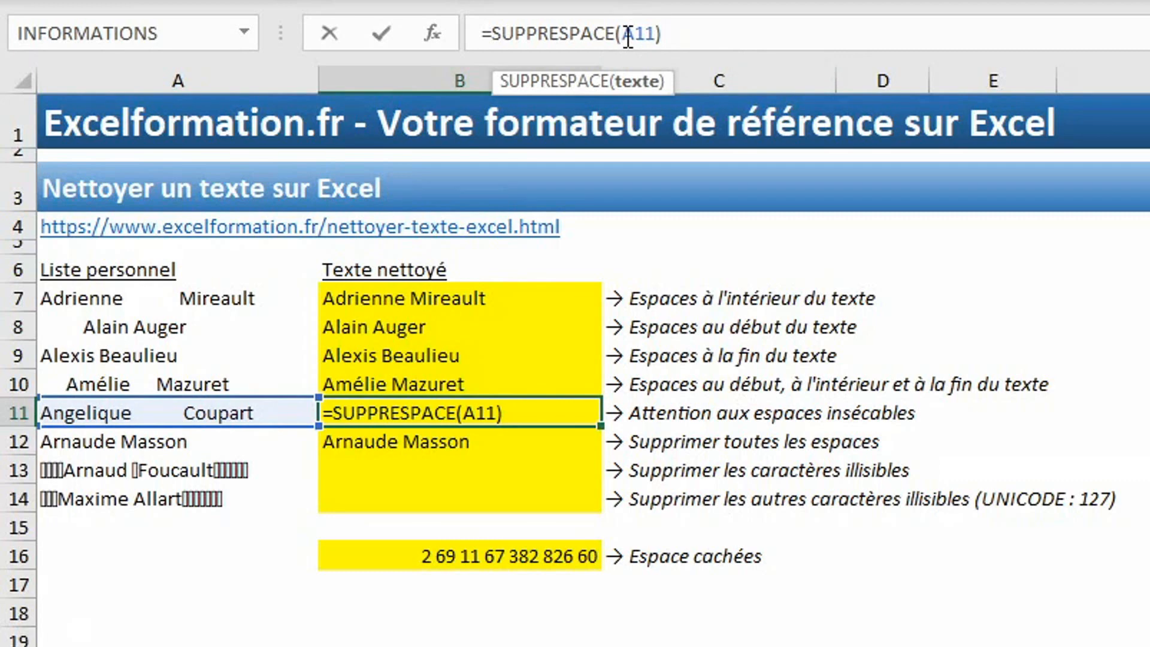
pyautogui.write('su')
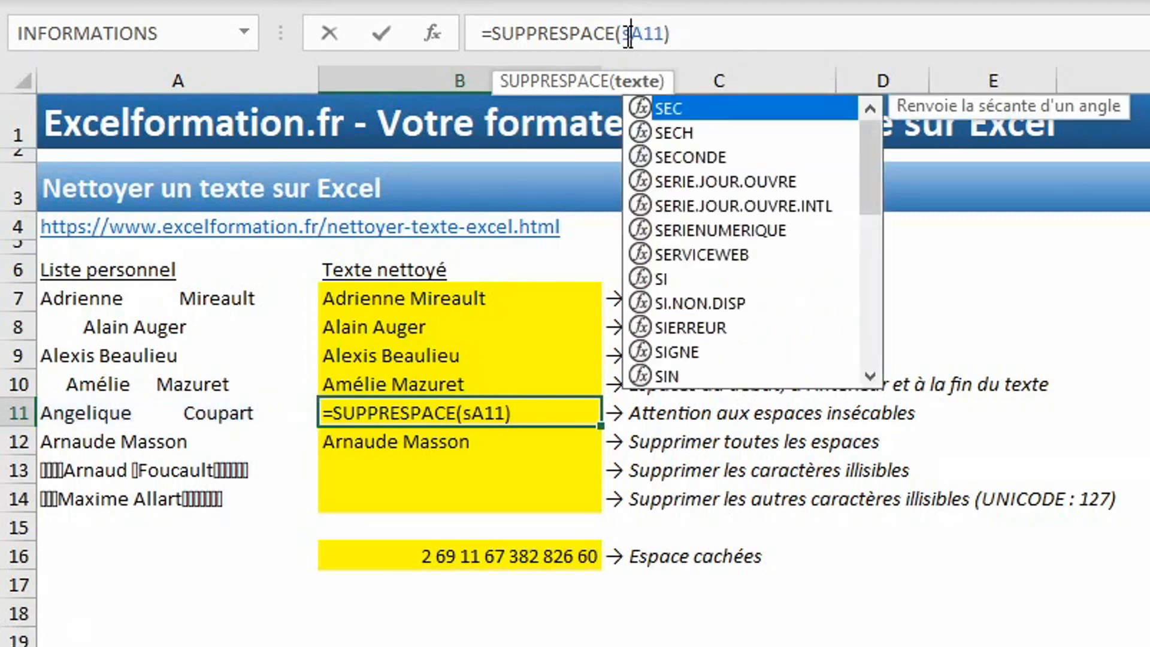
pyautogui.write('b')
pyautogui.press('Tab')
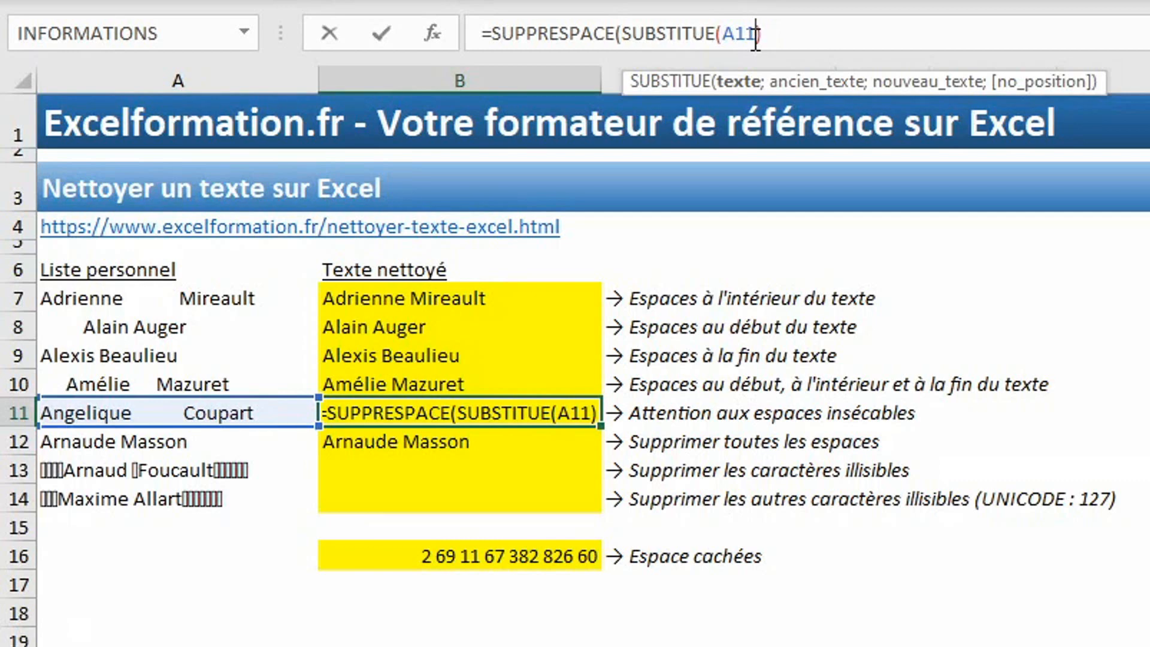
# Step: Complete the B11 formula with UNICAR(160) as the old text and " " as the new text
pyautogui.write(';')
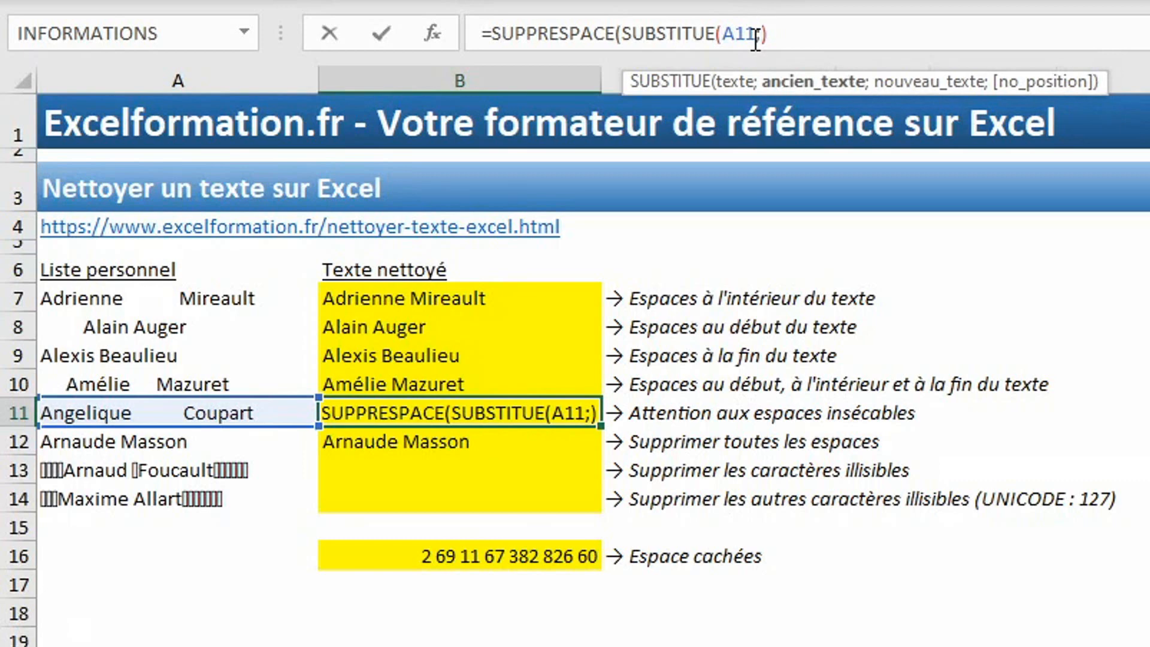
pyautogui.write('uni')
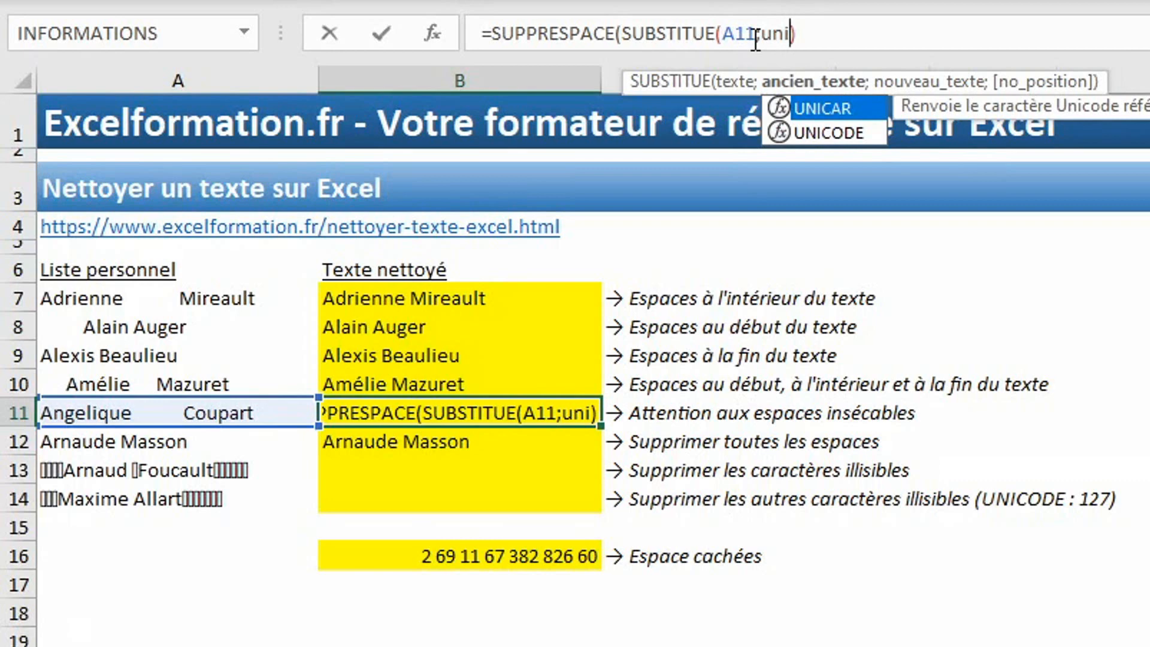
pyautogui.press('Tab')
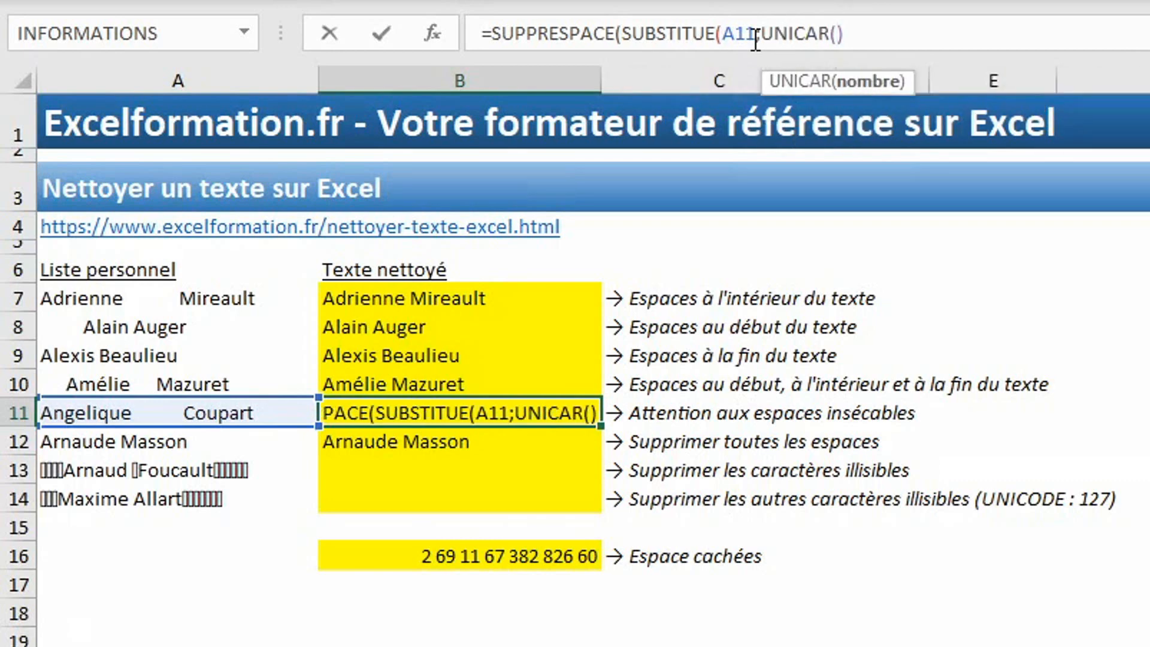
pyautogui.write('160)')
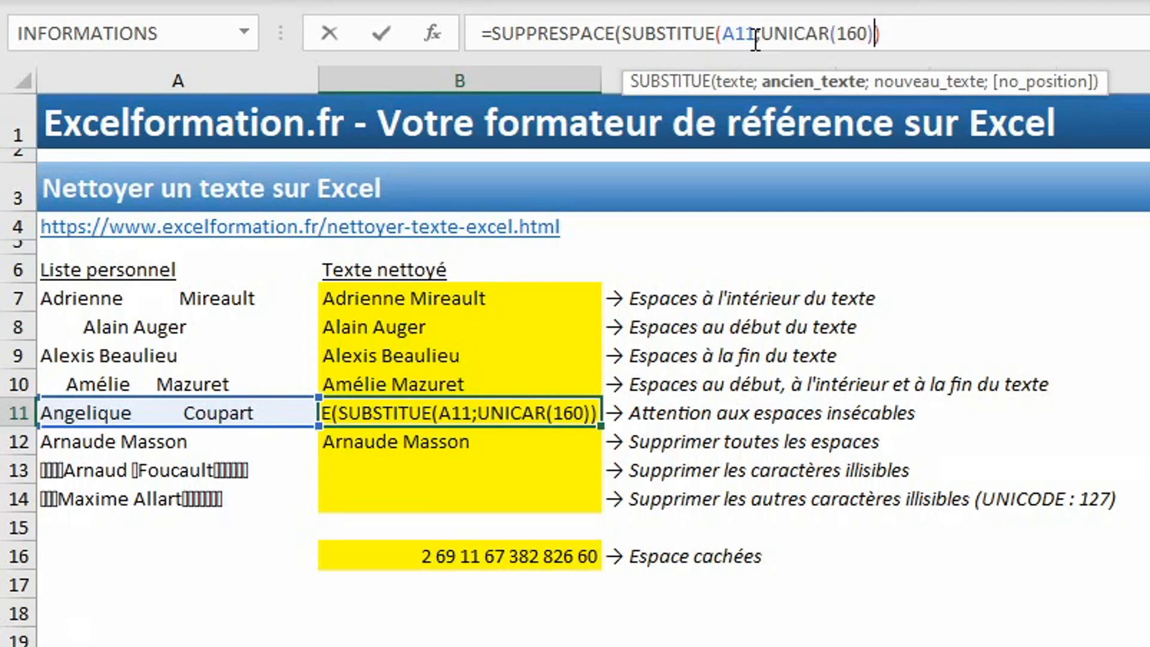
pyautogui.write(';')
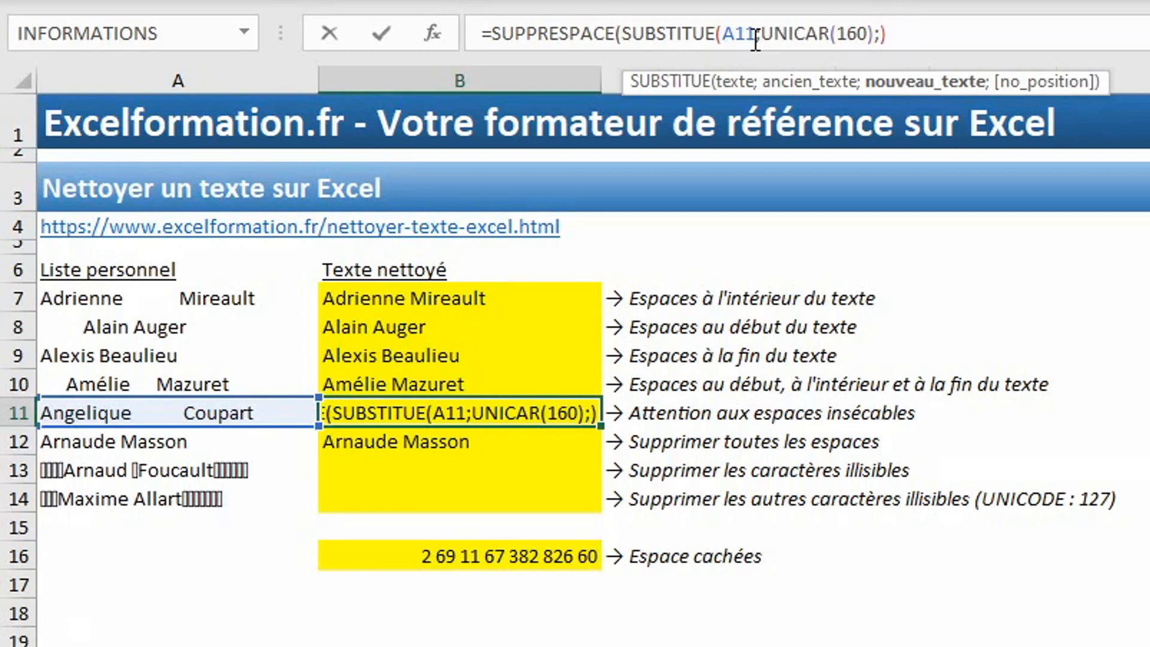
pyautogui.write('" "')
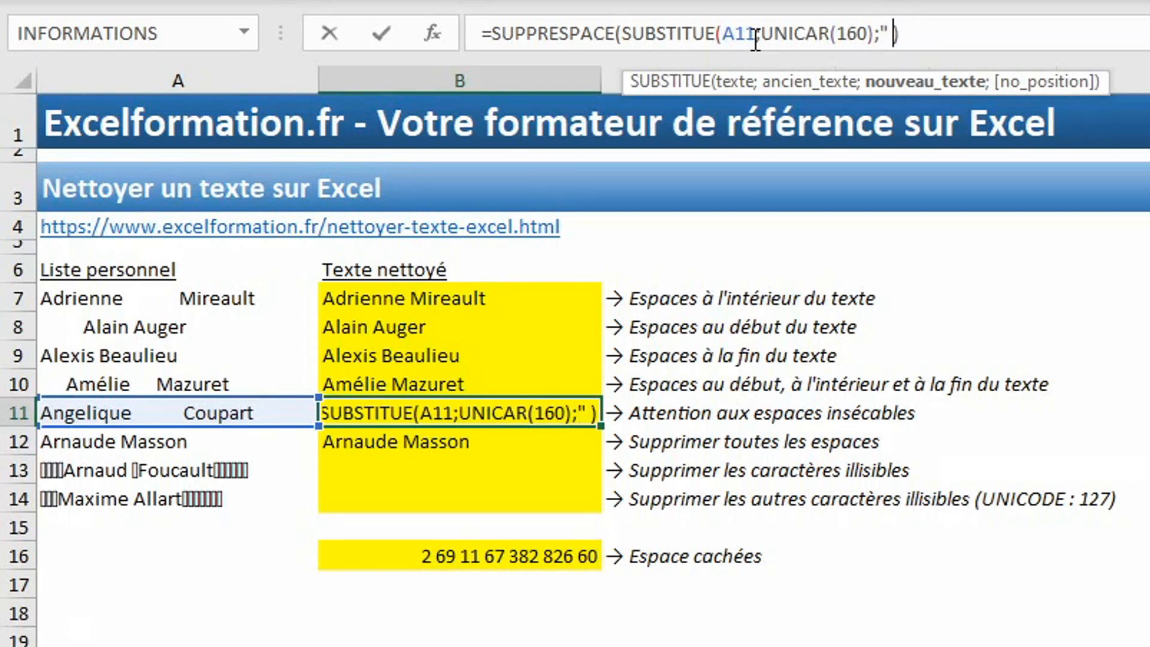
pyautogui.write(')')
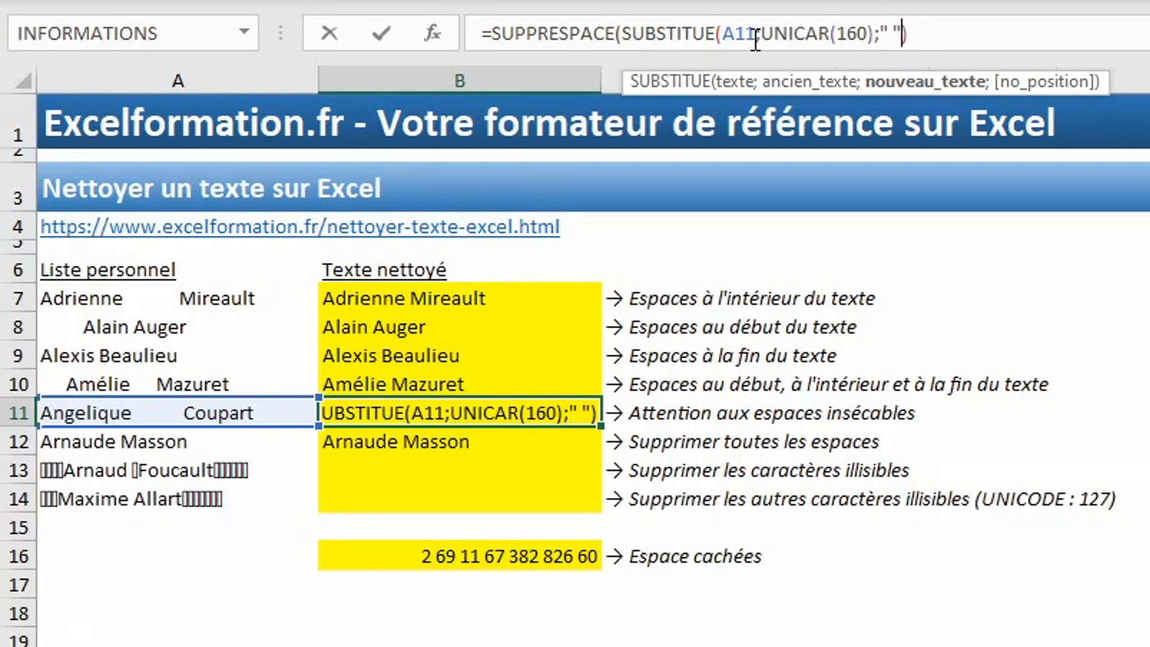
pyautogui.write(')')
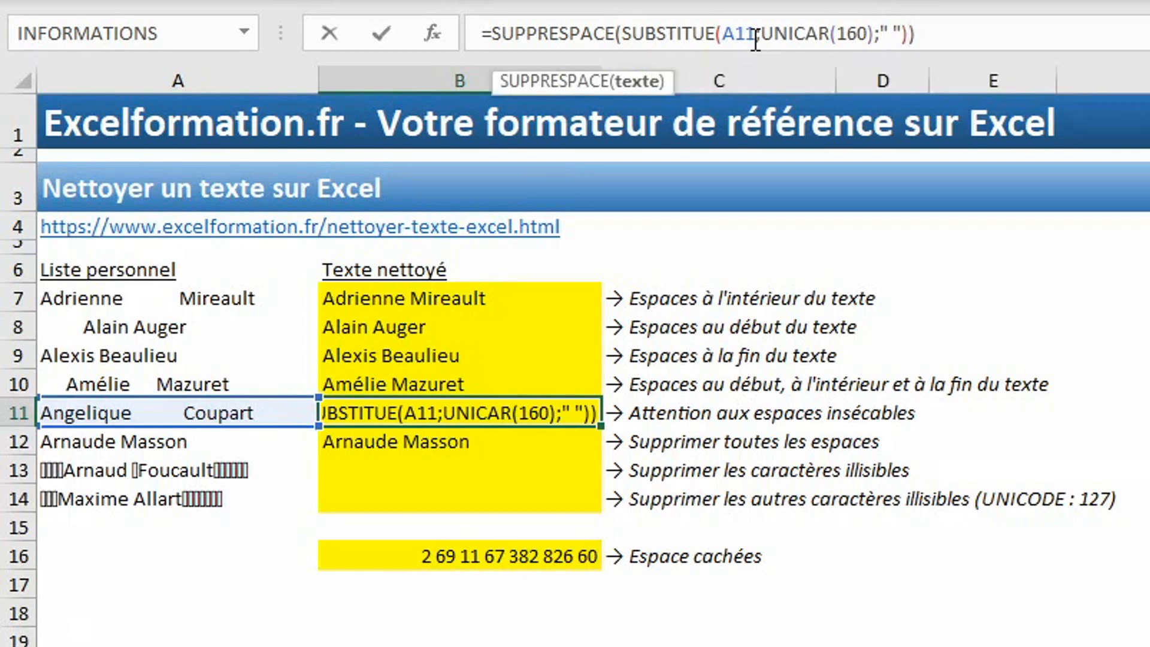
pyautogui.press('Return')
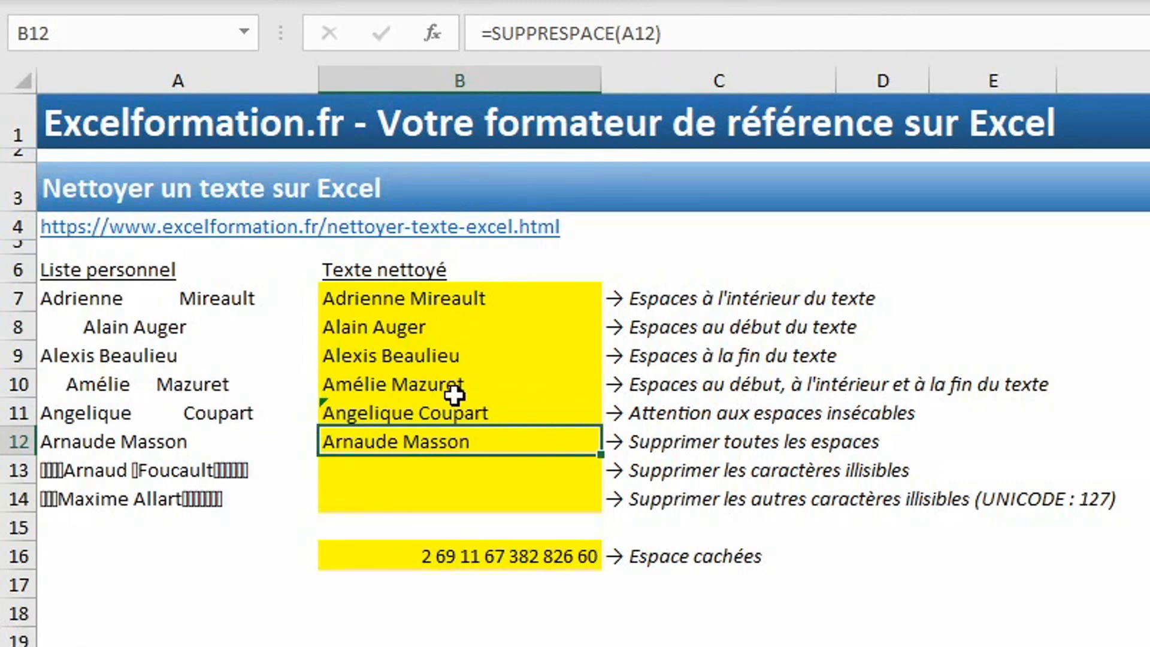
# Step: Copy a single non-breaking space from between the two words in cell A11
pyautogui.click(160, 413)
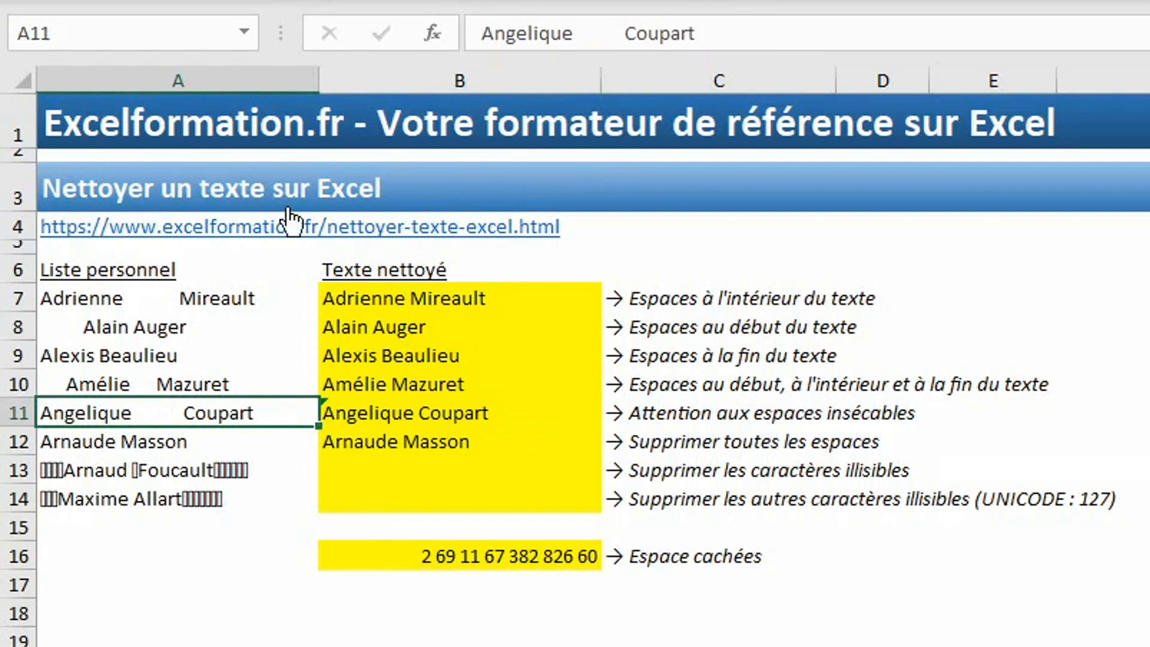
pyautogui.click(602, 30)
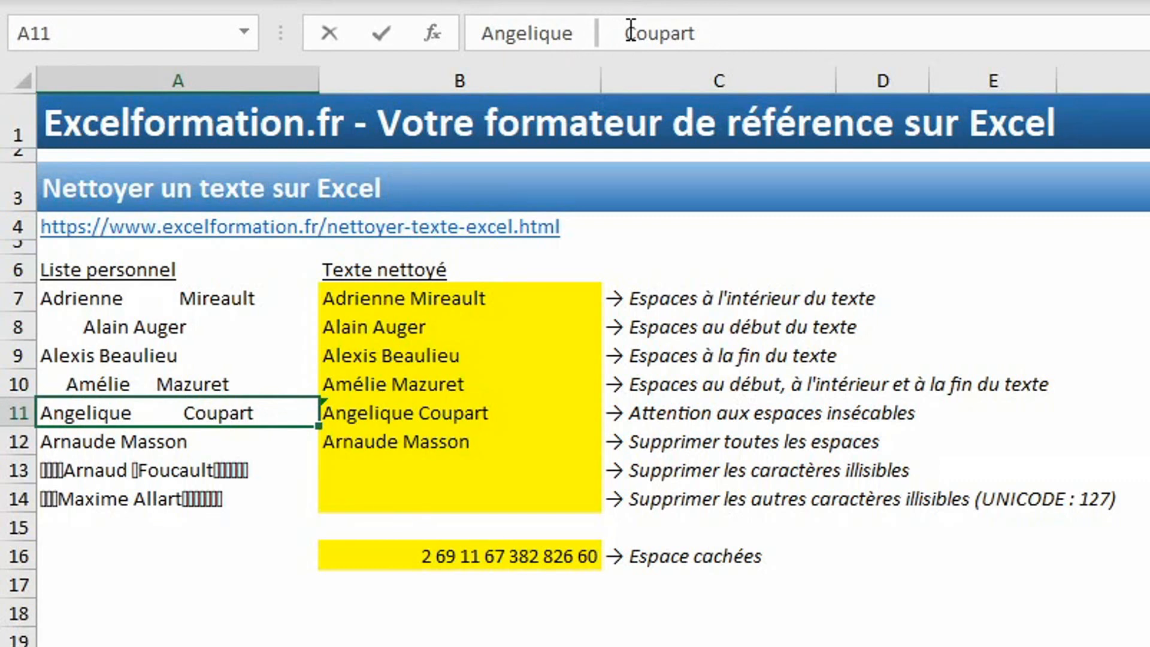
pyautogui.press('Escape')
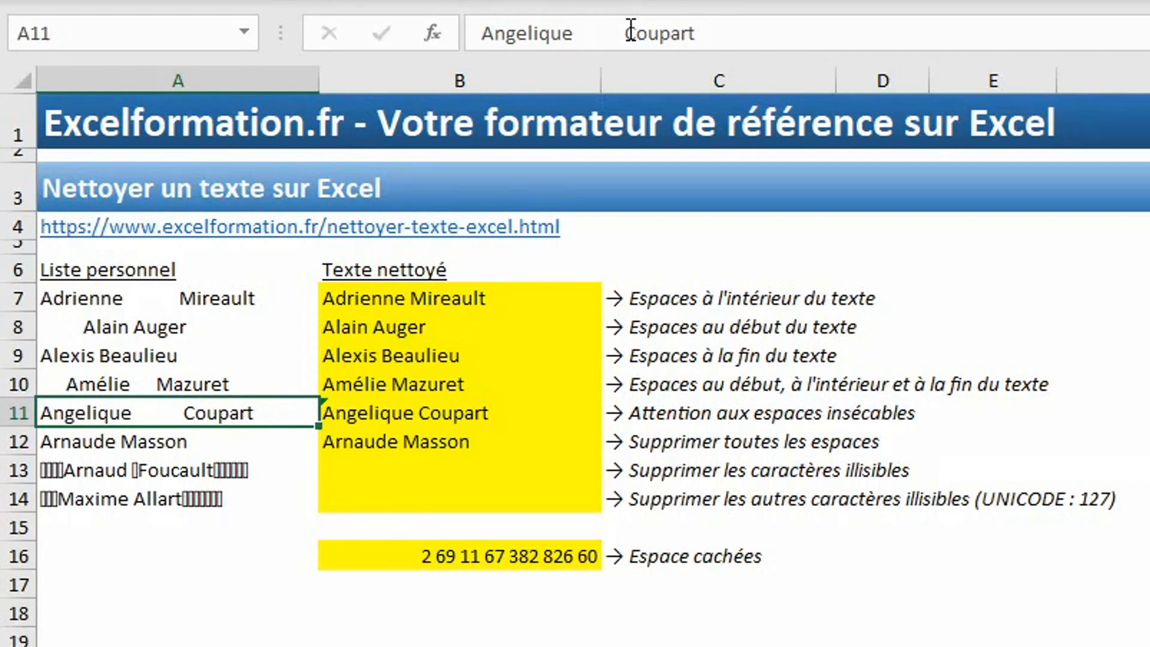
# Step: Replace UNICAR(160) in the B11 formula with the copied non-breaking space enclosed in quotation marks
pyautogui.click(423, 407)
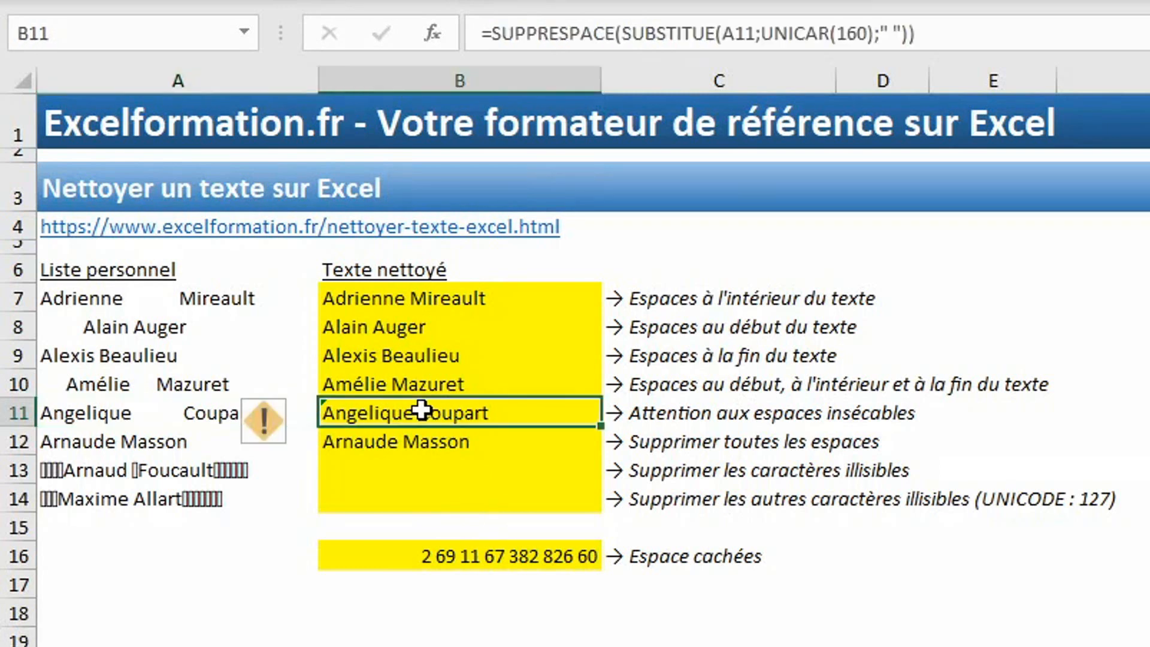
pyautogui.click(877, 36)
pyautogui.press('BackSpace')
pyautogui.press('BackSpace')
pyautogui.press('BackSpace')
pyautogui.press('BackSpace')
pyautogui.press('BackSpace')
pyautogui.press('BackSpace')
pyautogui.press('BackSpace')
pyautogui.press('BackSpace')
pyautogui.press('BackSpace')
pyautogui.press('BackSpace')
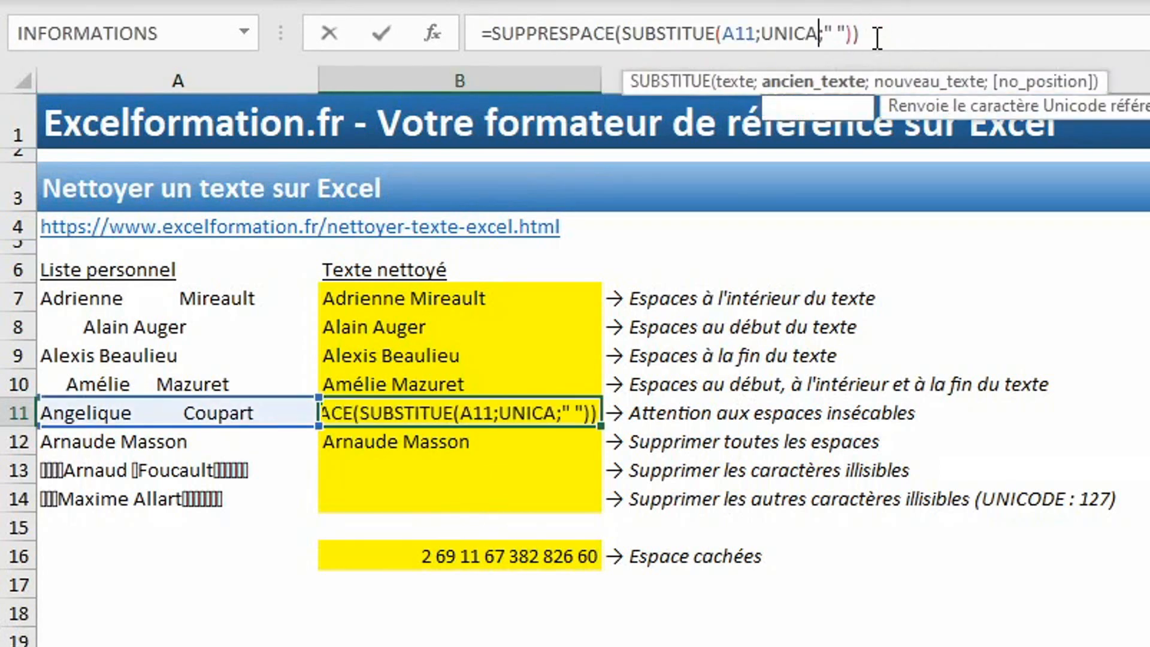
pyautogui.press('BackSpace')
pyautogui.write('"')
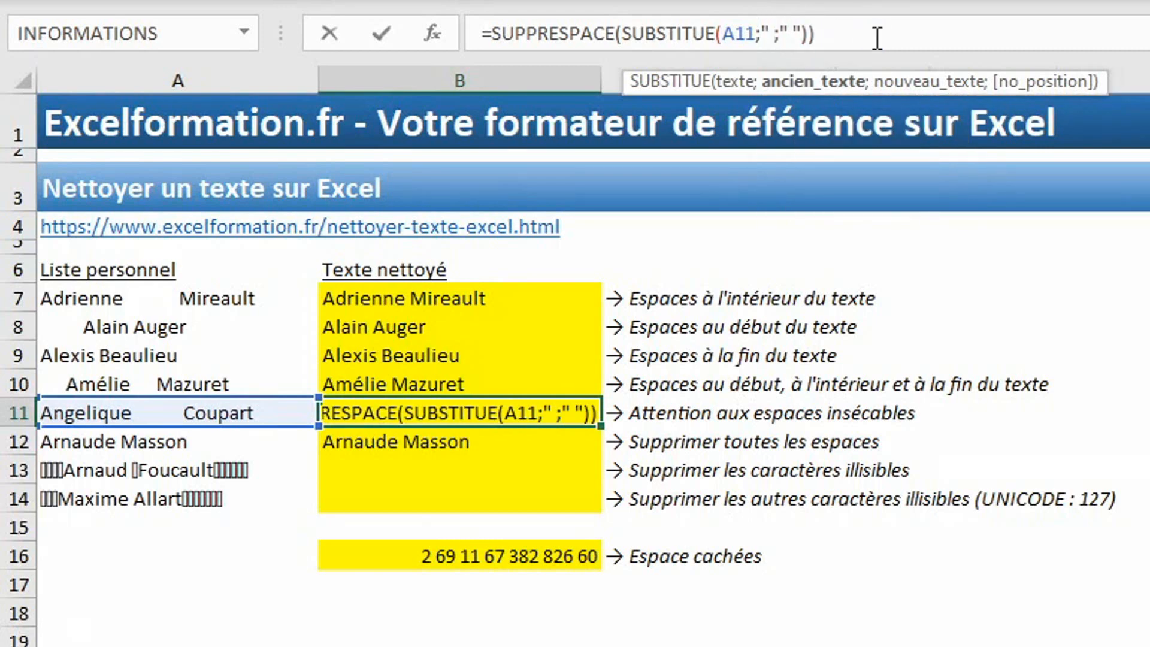
pyautogui.write(' "')
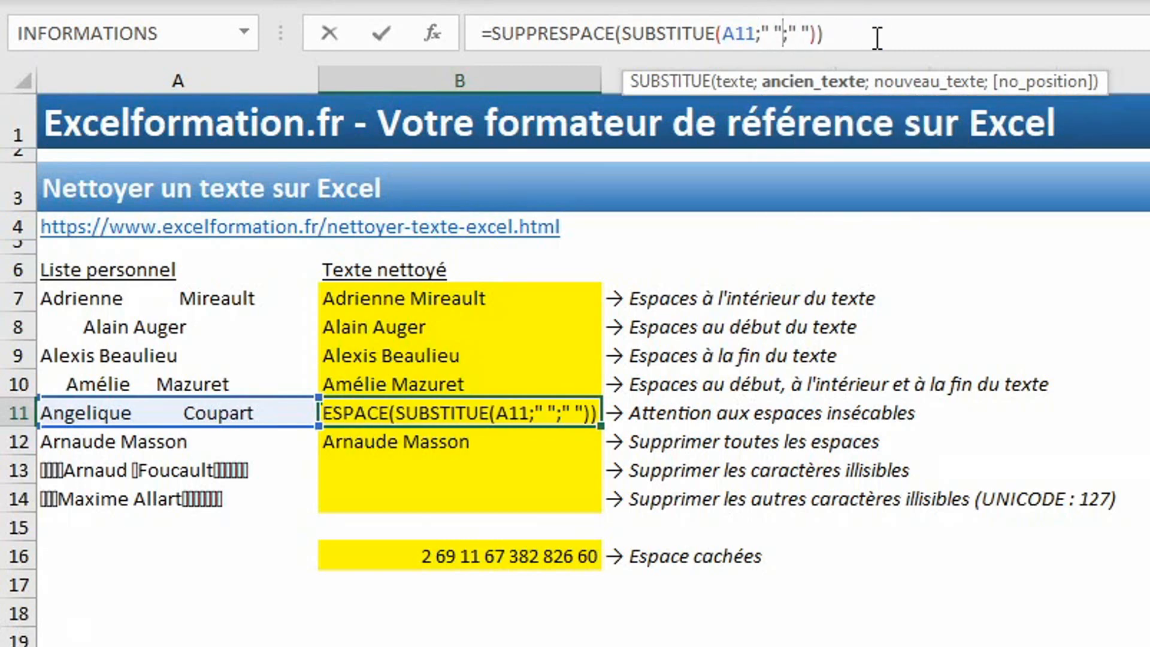
pyautogui.press('Return')
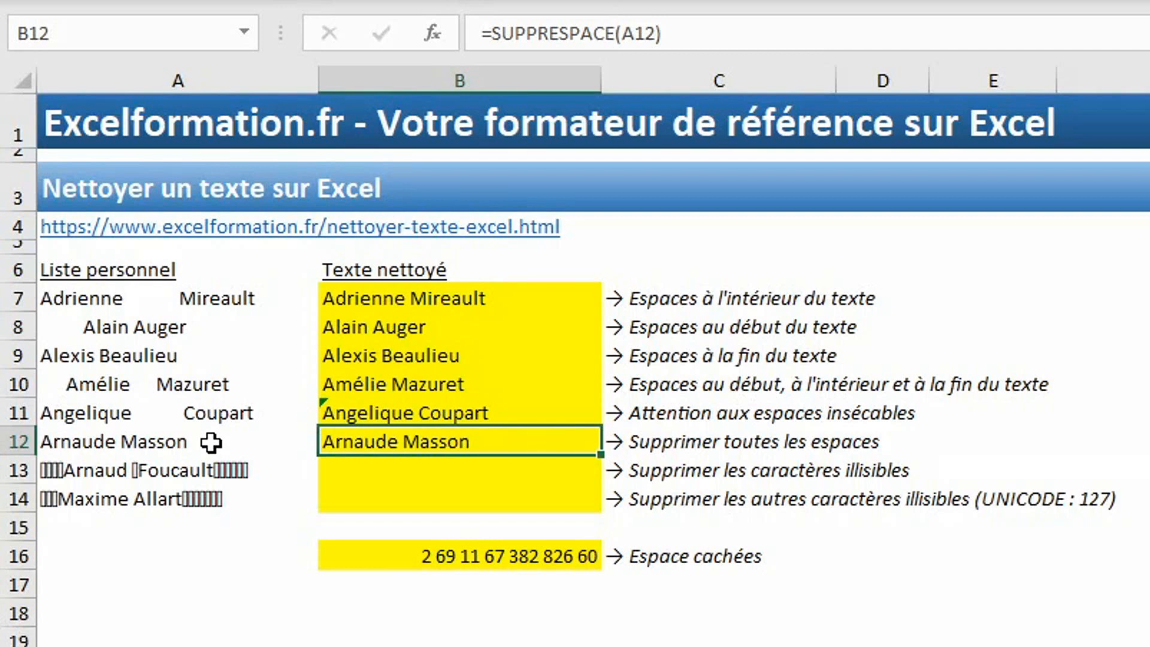
# Step: Replace the content of cell B12 with the formula =SUBSTITUE(A12;" ";"") to strip every space
pyautogui.press('Delete')
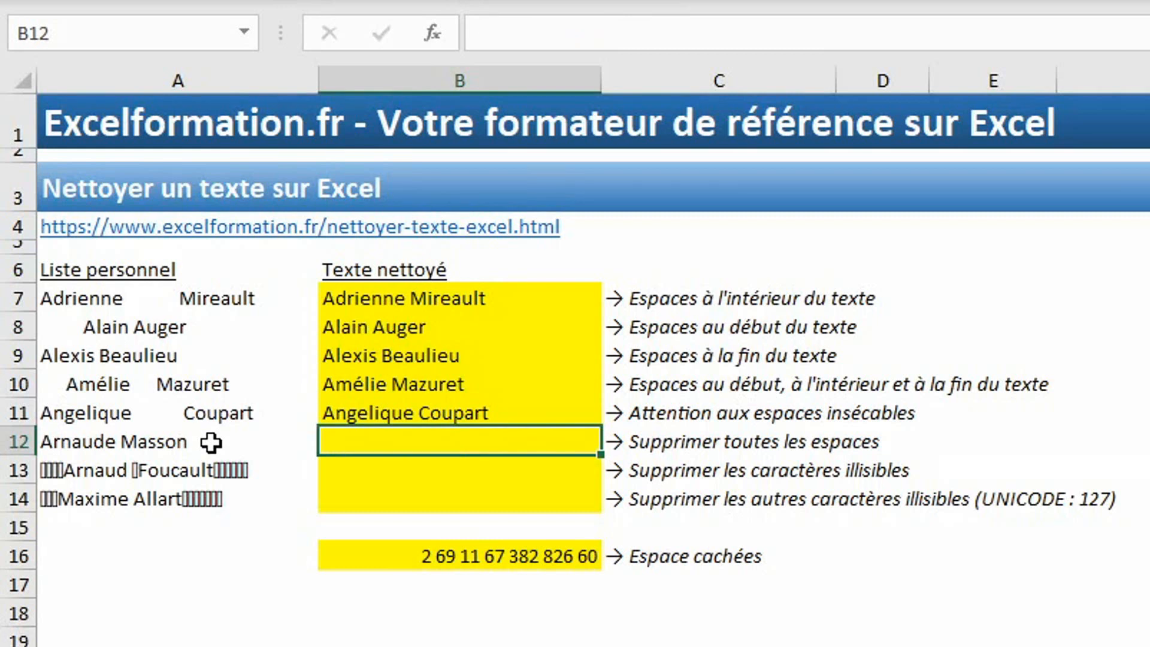
pyautogui.write('=sub')
pyautogui.press('Tab')
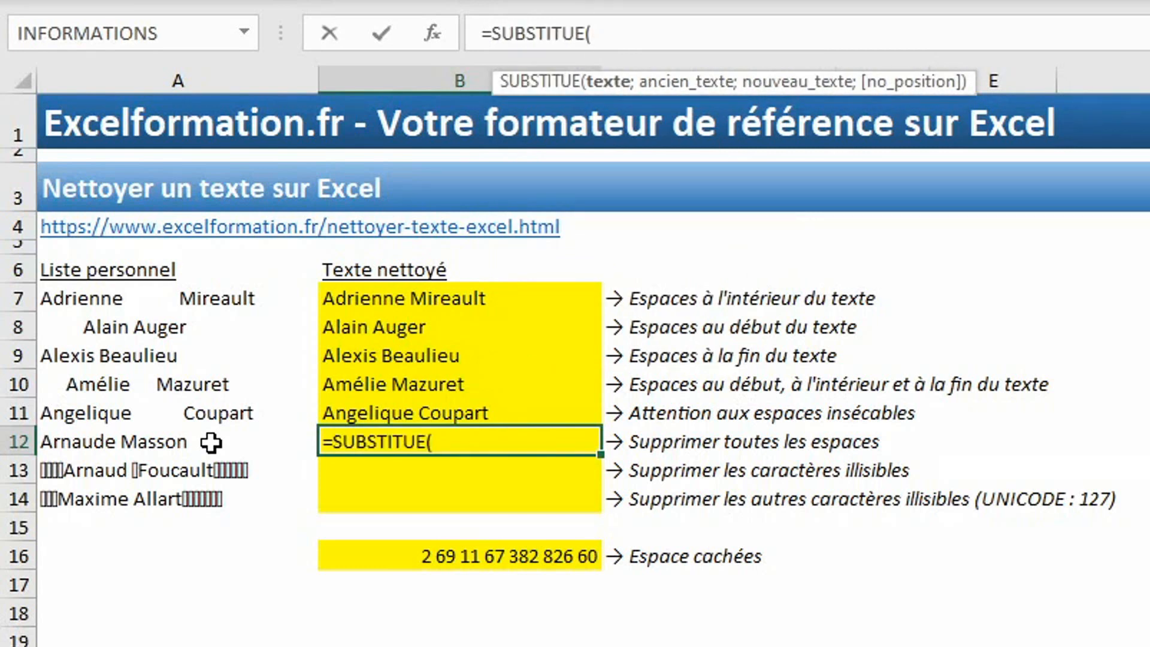
pyautogui.click(211, 442)
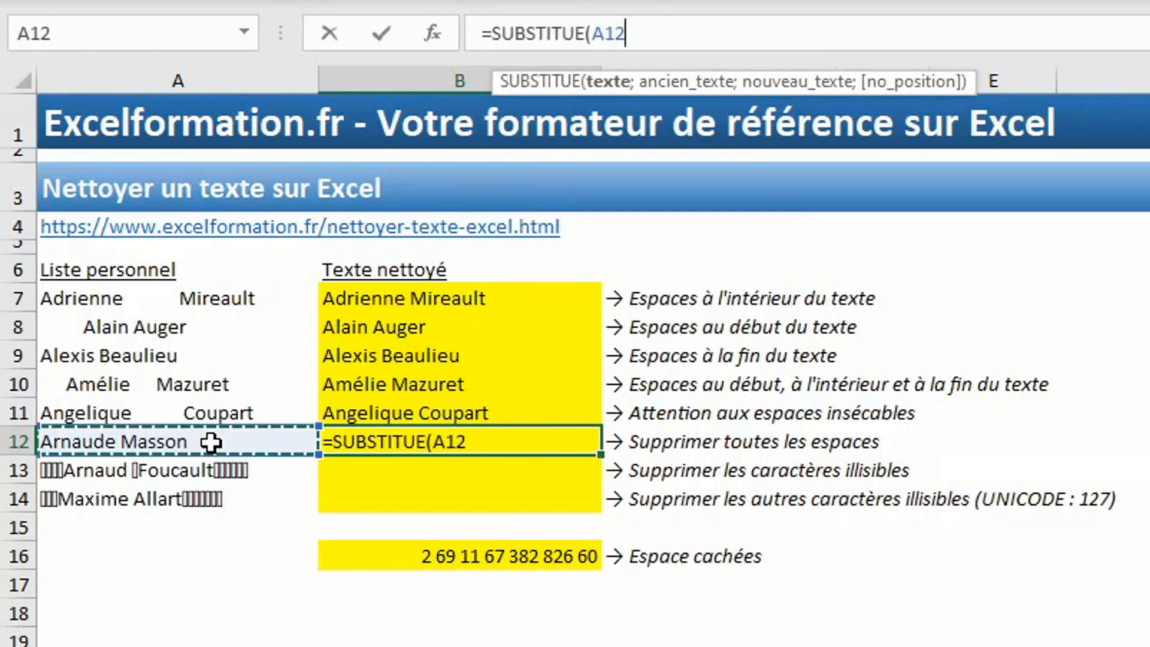
pyautogui.write(';" "')
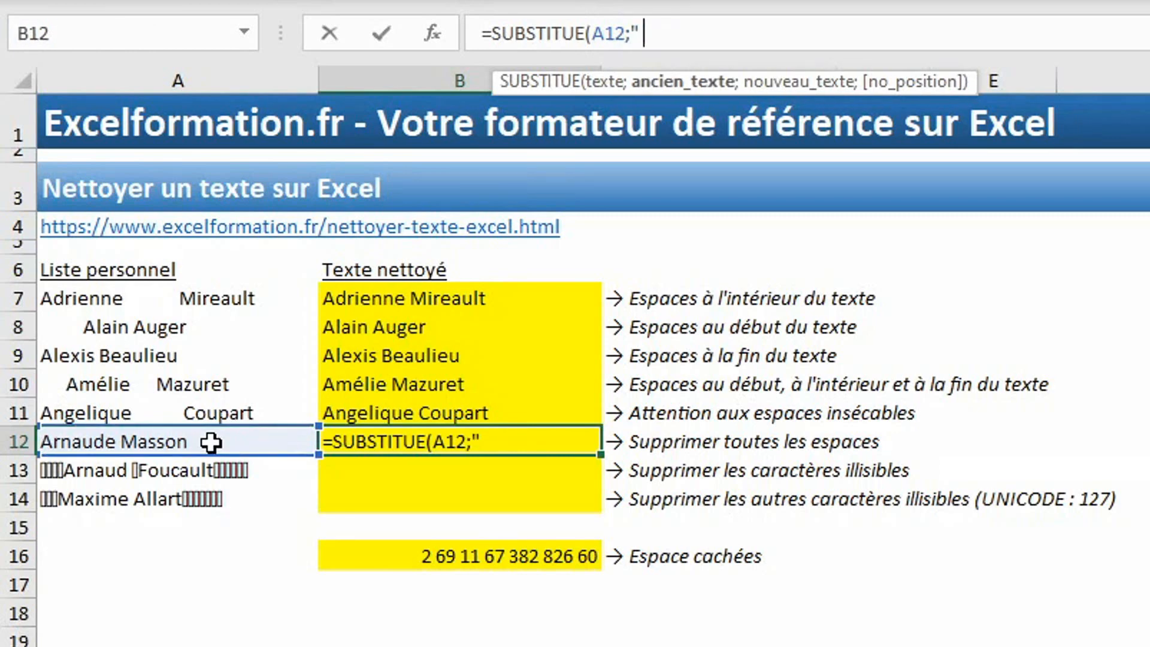
pyautogui.write(';""')
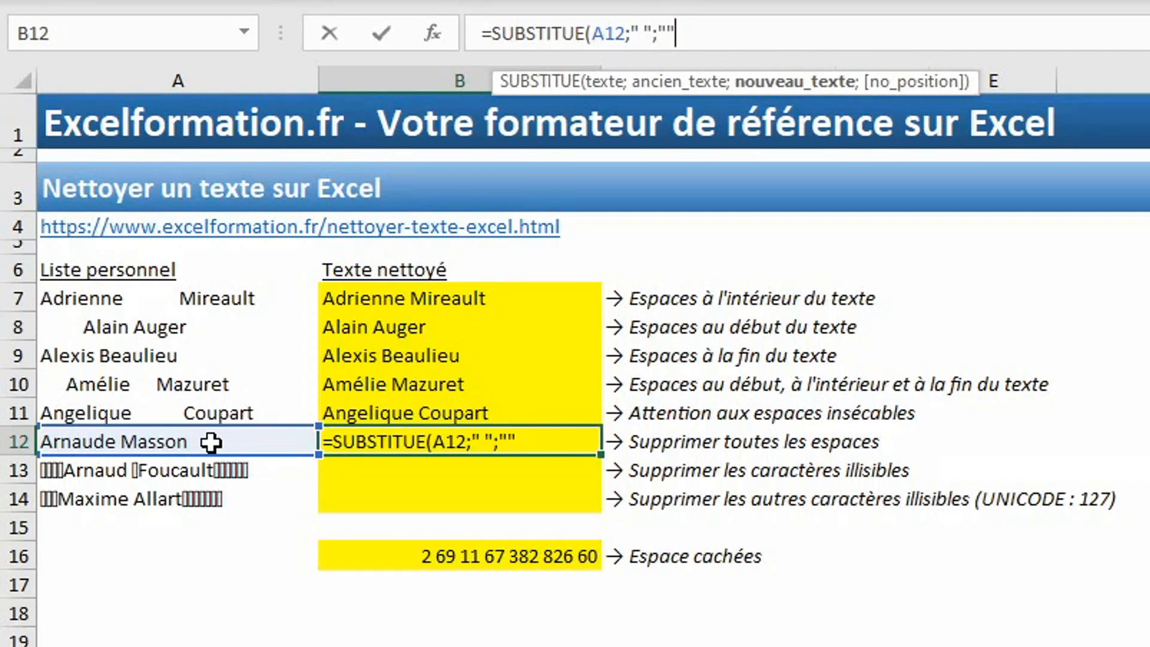
pyautogui.write(')')
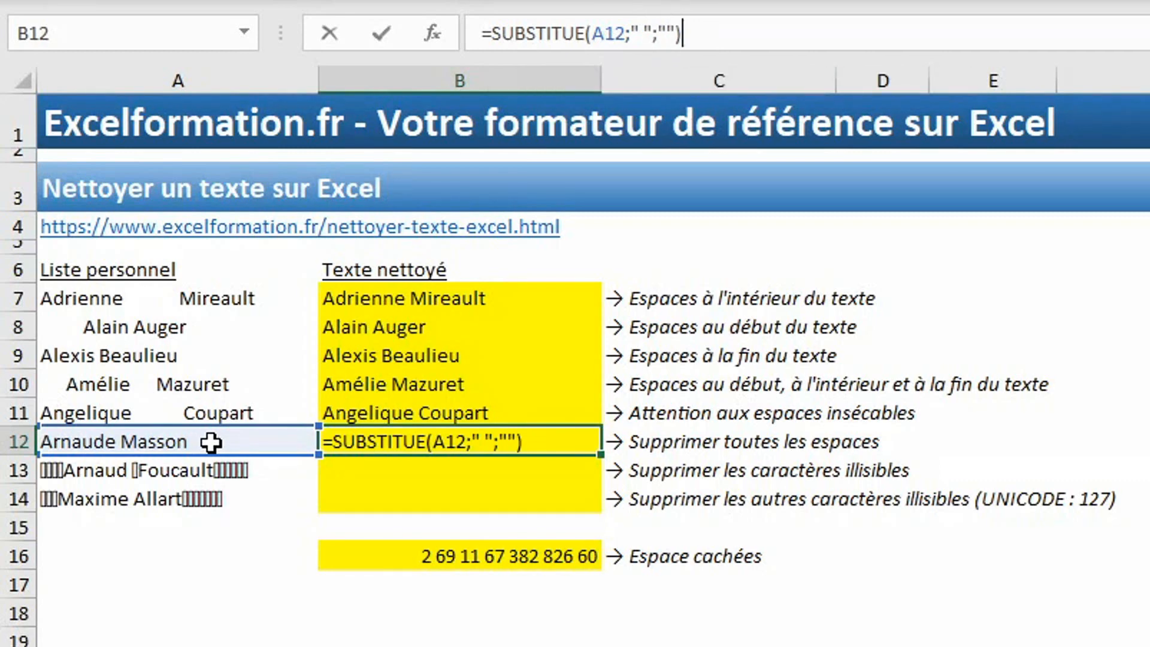
pyautogui.press('Return')
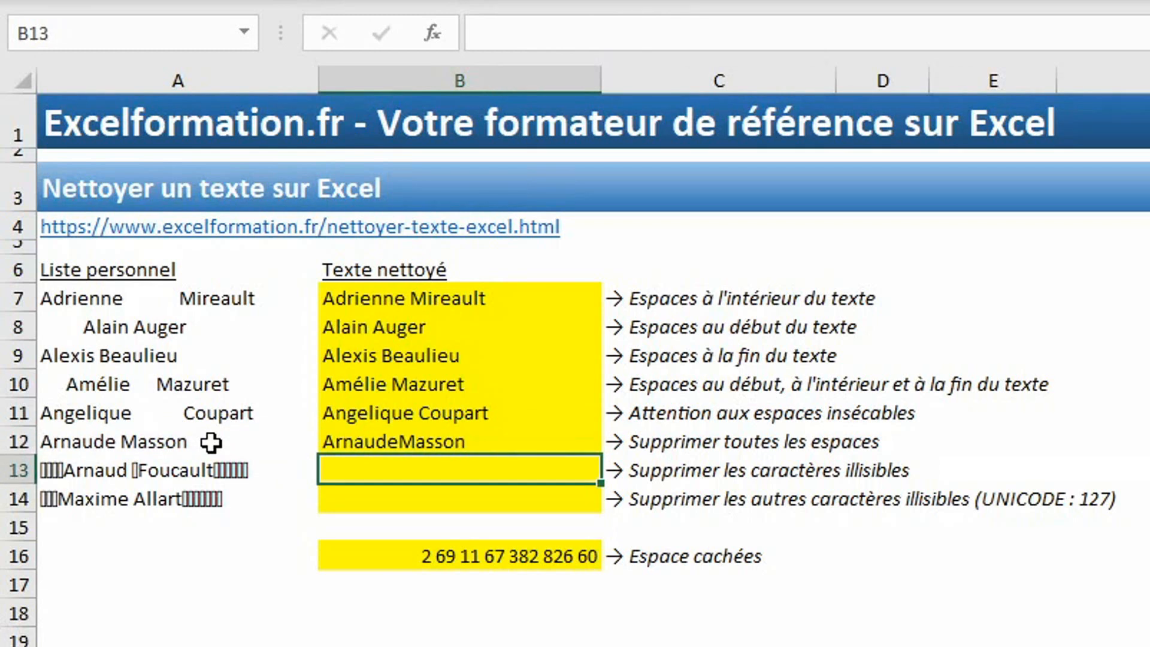
# Step: Add extra spaces to cell A12 before the first word and between the two words
pyautogui.click(211, 442)
pyautogui.click(644, 33)
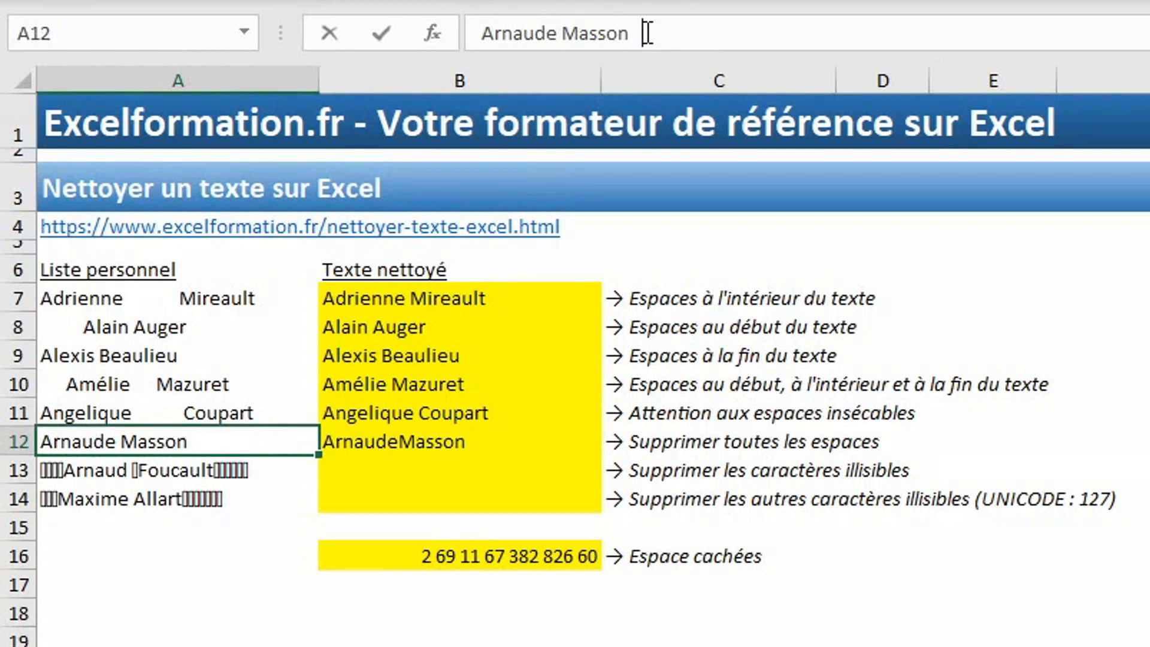
pyautogui.click(488, 33)
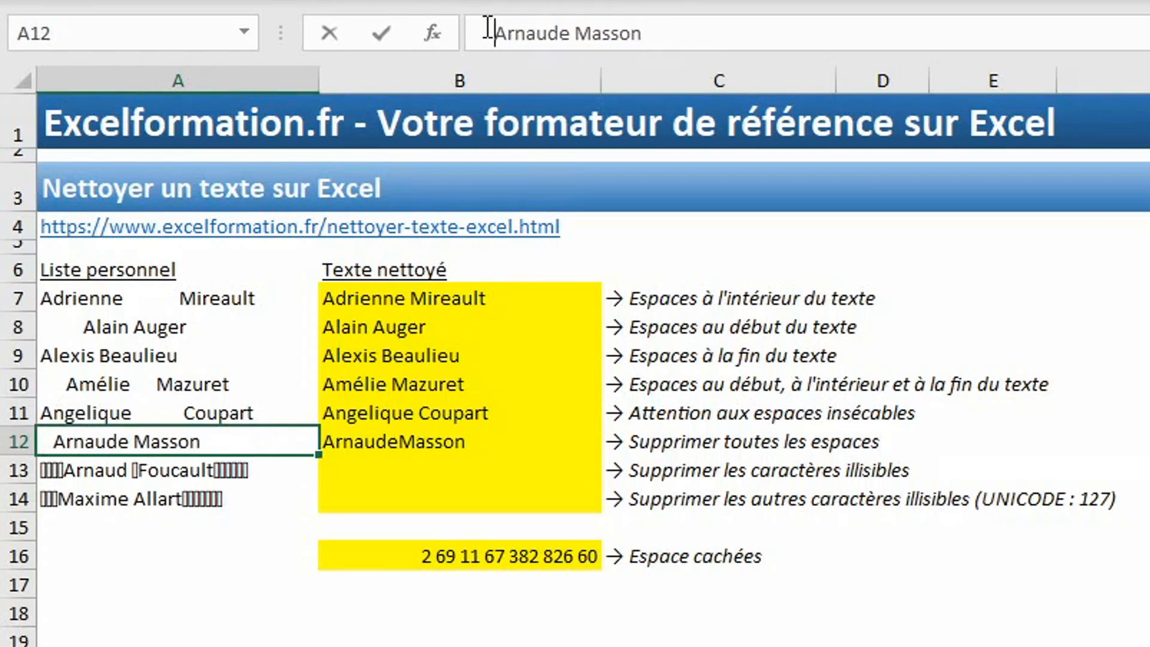
pyautogui.click(576, 35)
pyautogui.press('Return')
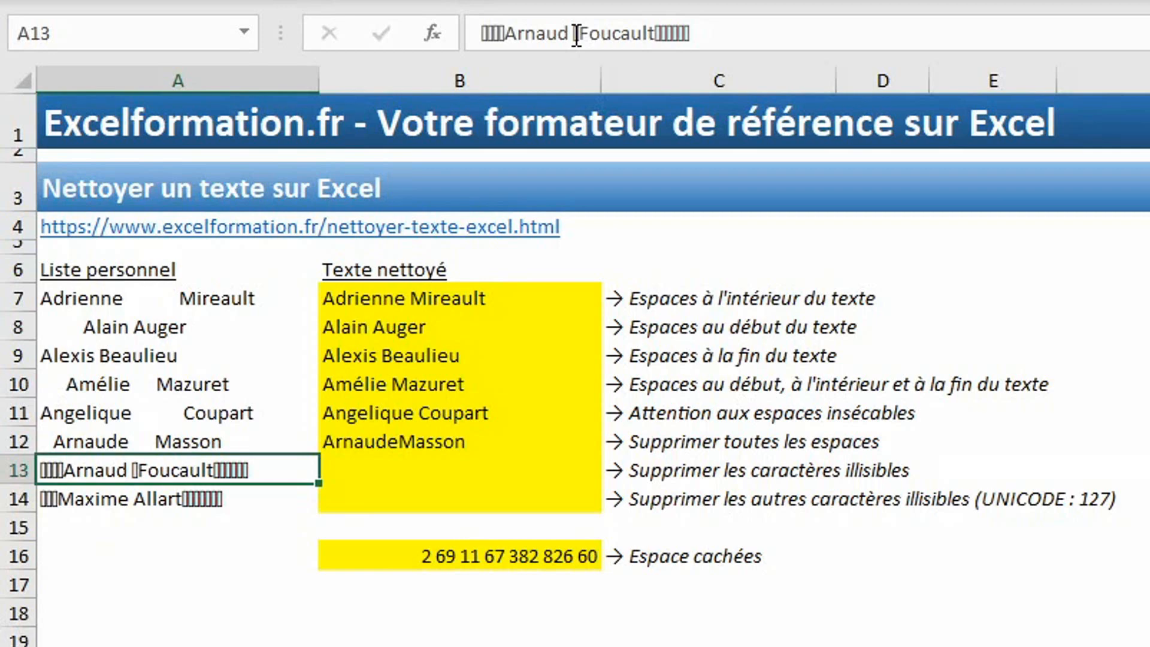
# Step: Enter an EPURAGE formula on A13 in cell B13 to remove the unreadable characters
pyautogui.press('Right')
pyautogui.write('=epu')
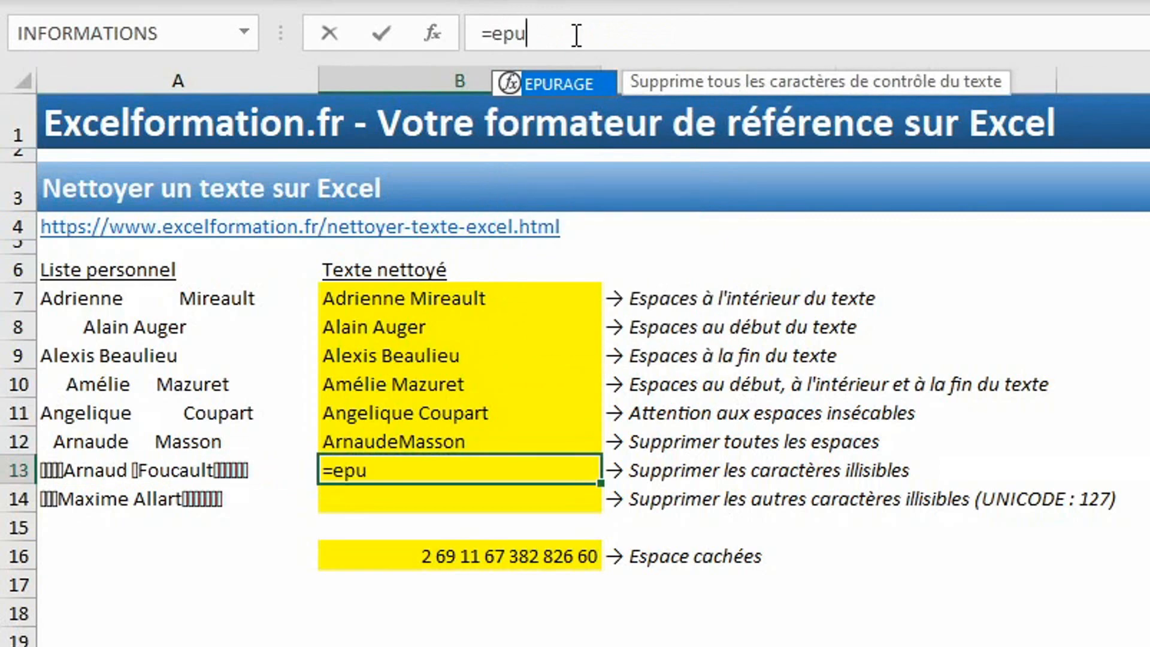
pyautogui.press('Tab')
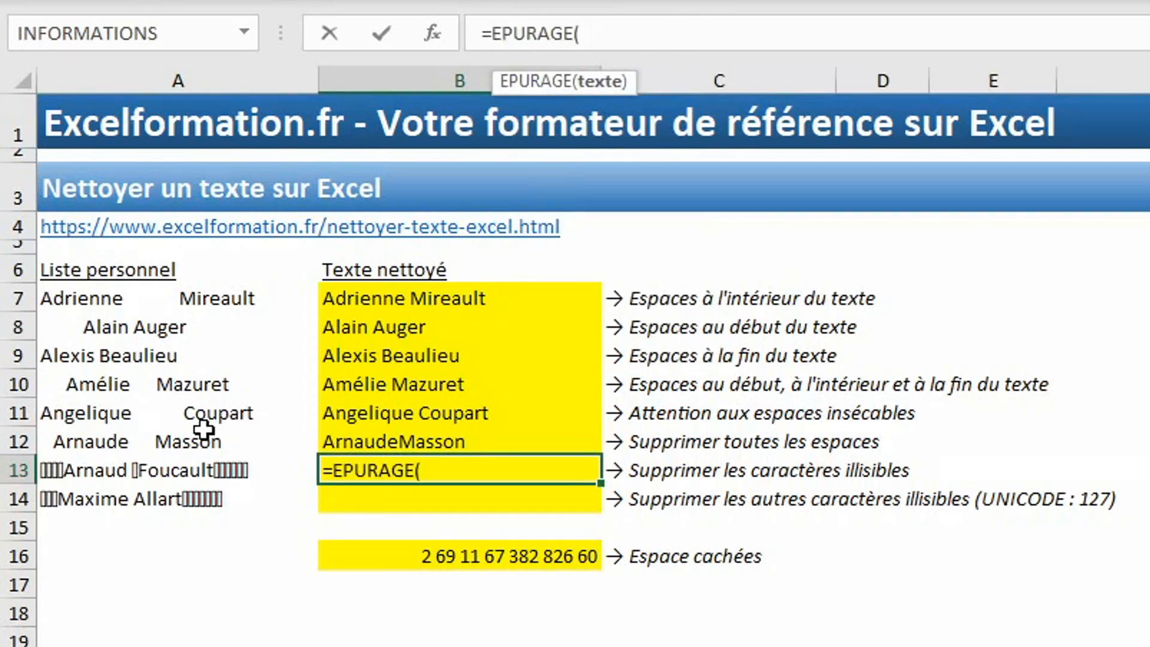
pyautogui.click(169, 474)
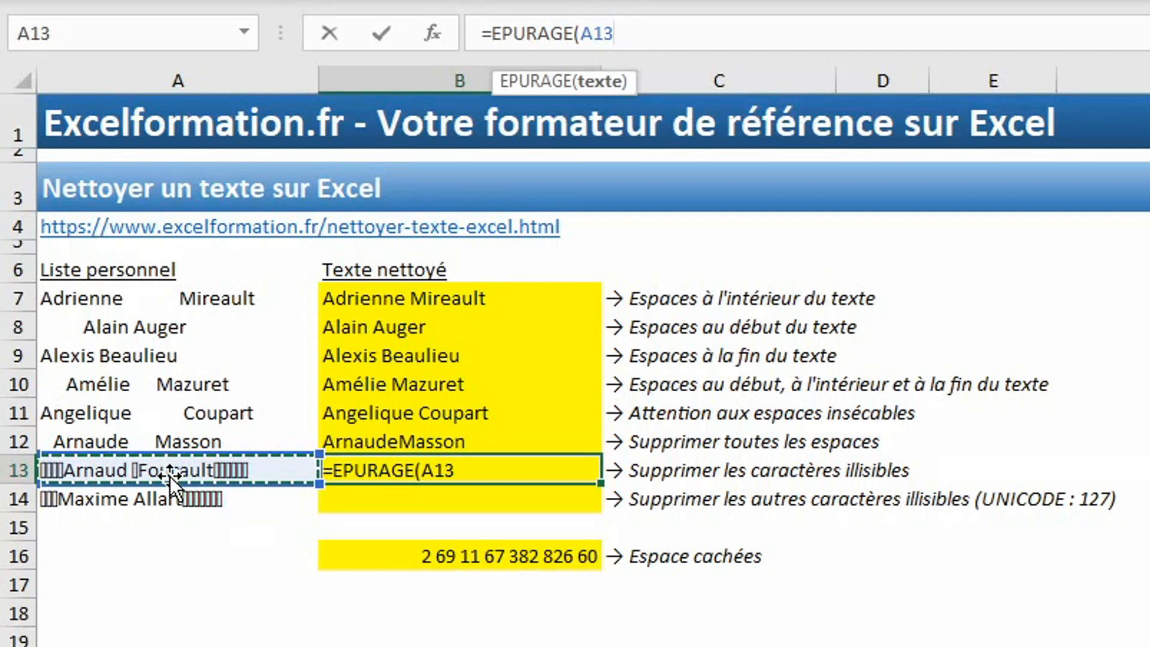
pyautogui.press('Return')
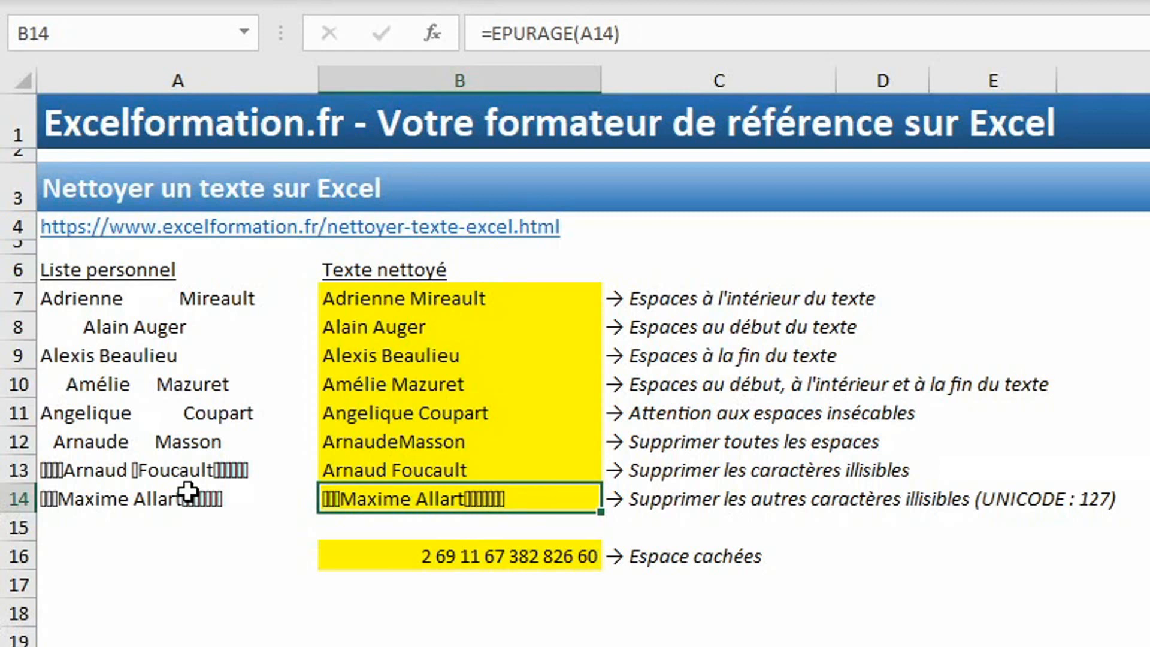
# Step: Copy a single unreadable character from the start of the text in cell A14
pyautogui.click(188, 492)
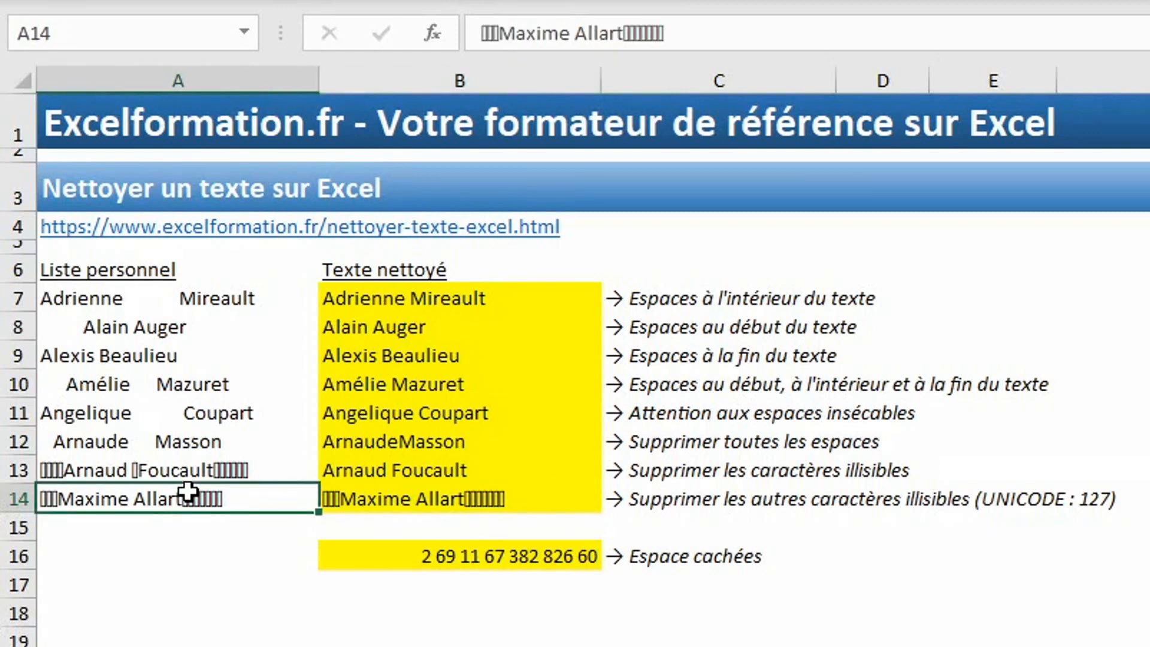
pyautogui.click(482, 27)
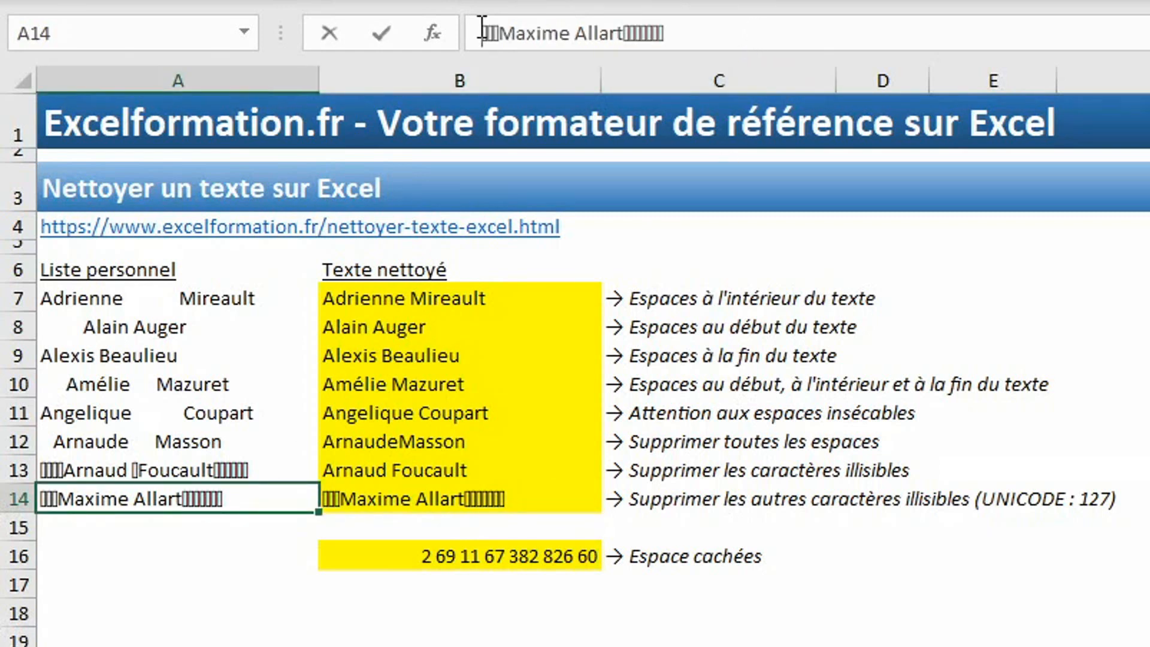
pyautogui.hotkey('shift', 'Right')
# Step: Replace the B14 formula with a SUBSTITUE on A14 that swaps the copied unreadable character for empty text ""
pyautogui.click(462, 503)
pyautogui.write('=sub')
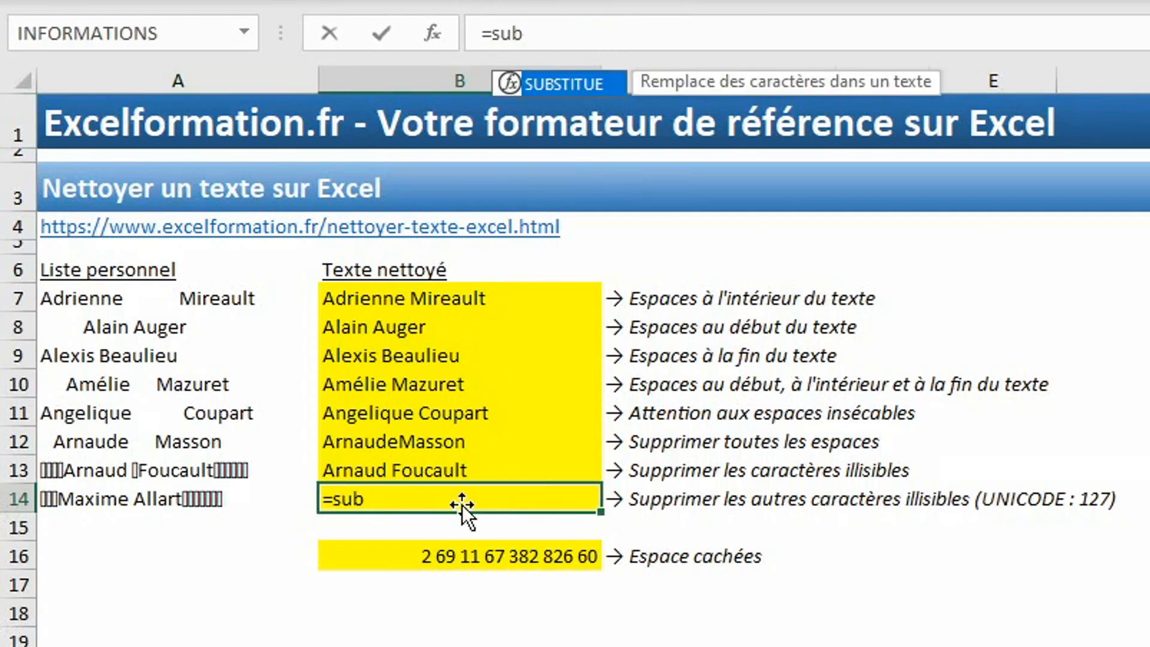
pyautogui.press('Tab')
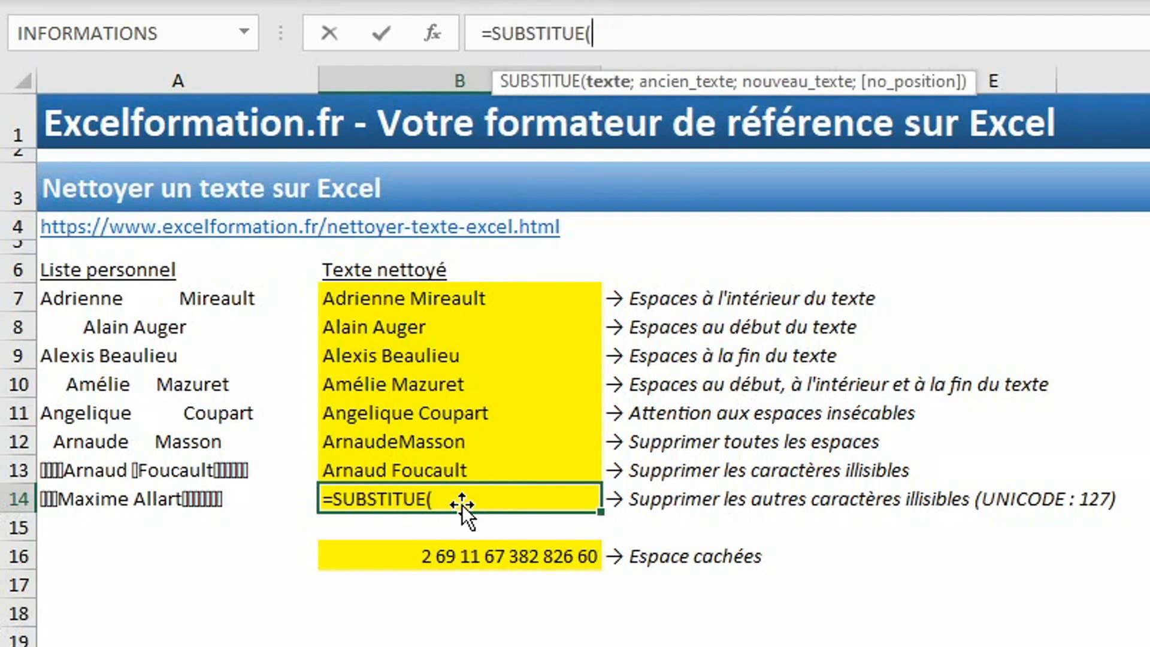
pyautogui.click(213, 504)
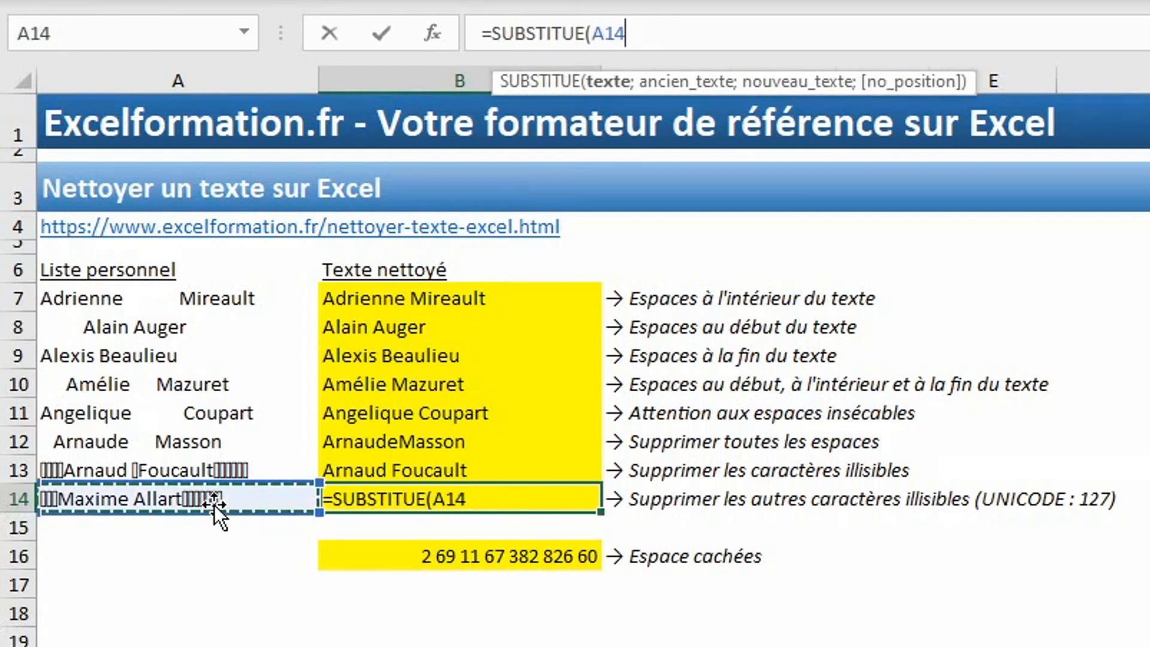
pyautogui.write(';"')
pyautogui.hotkey('ctrl', 'v')
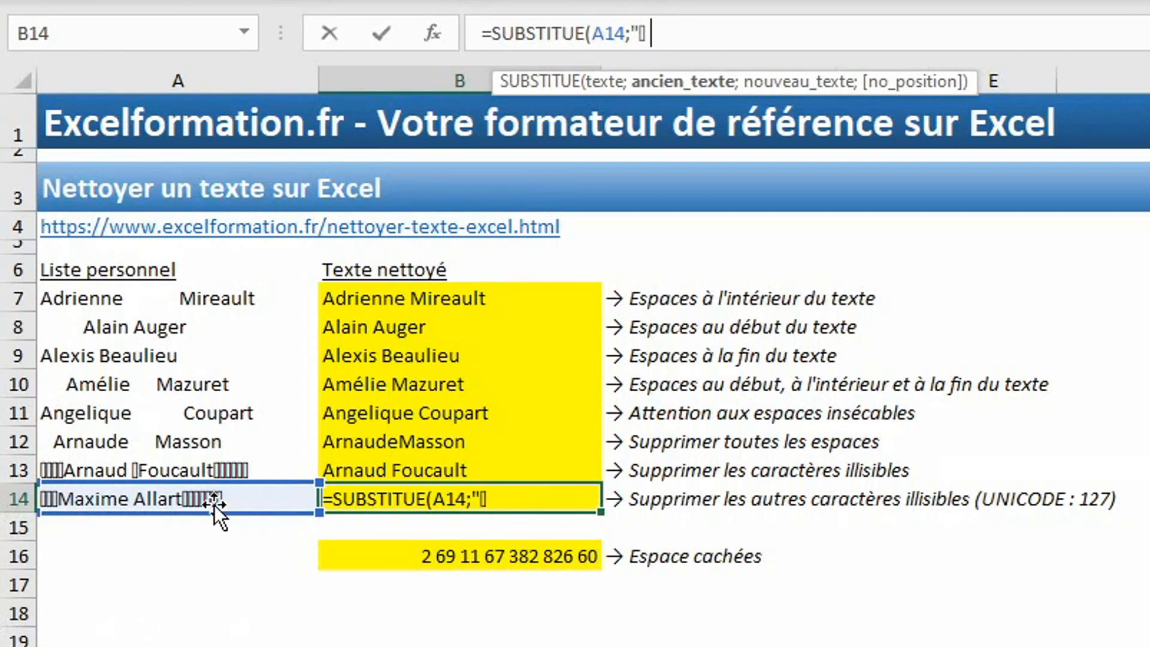
pyautogui.write('";')
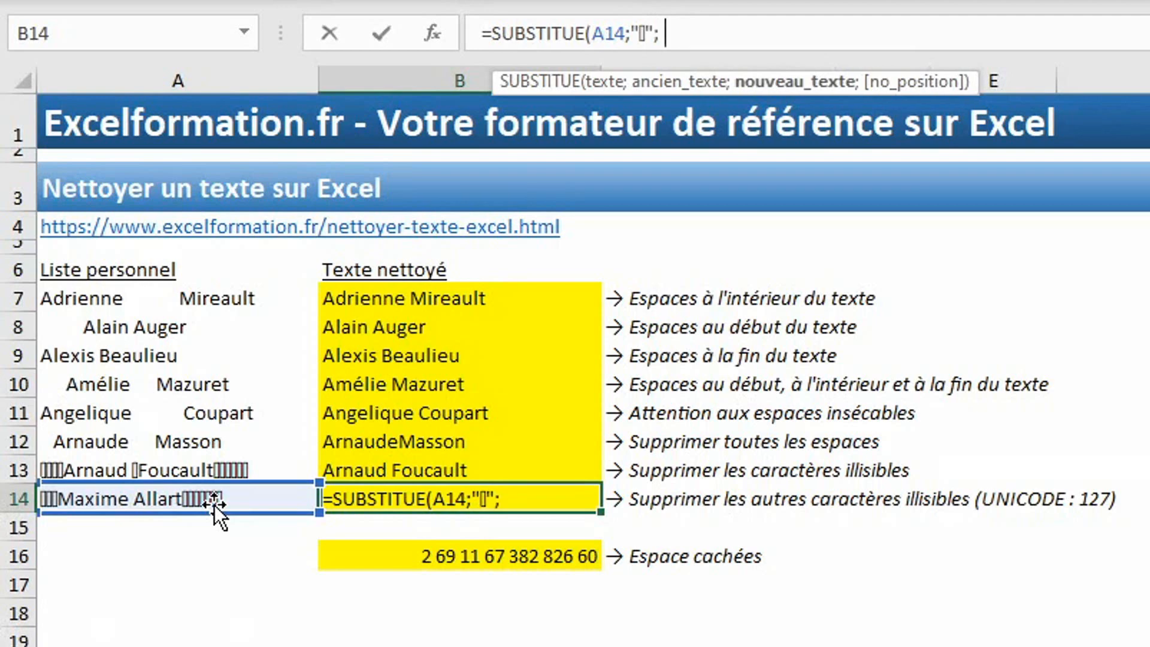
pyautogui.write('""')
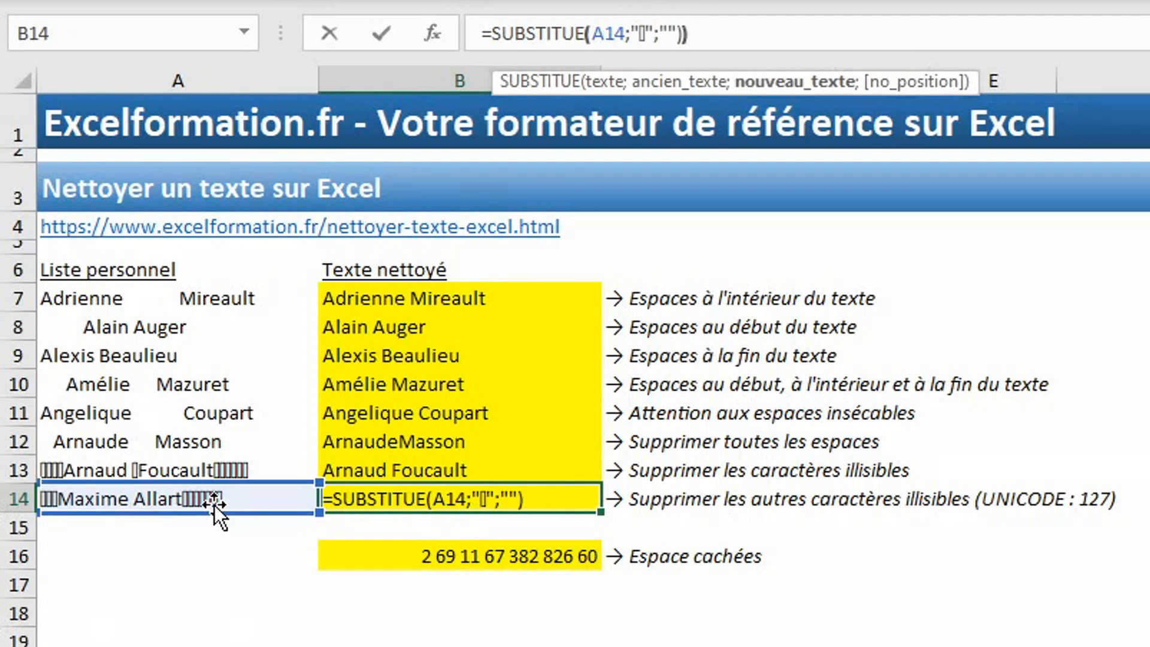
pyautogui.press('Return')
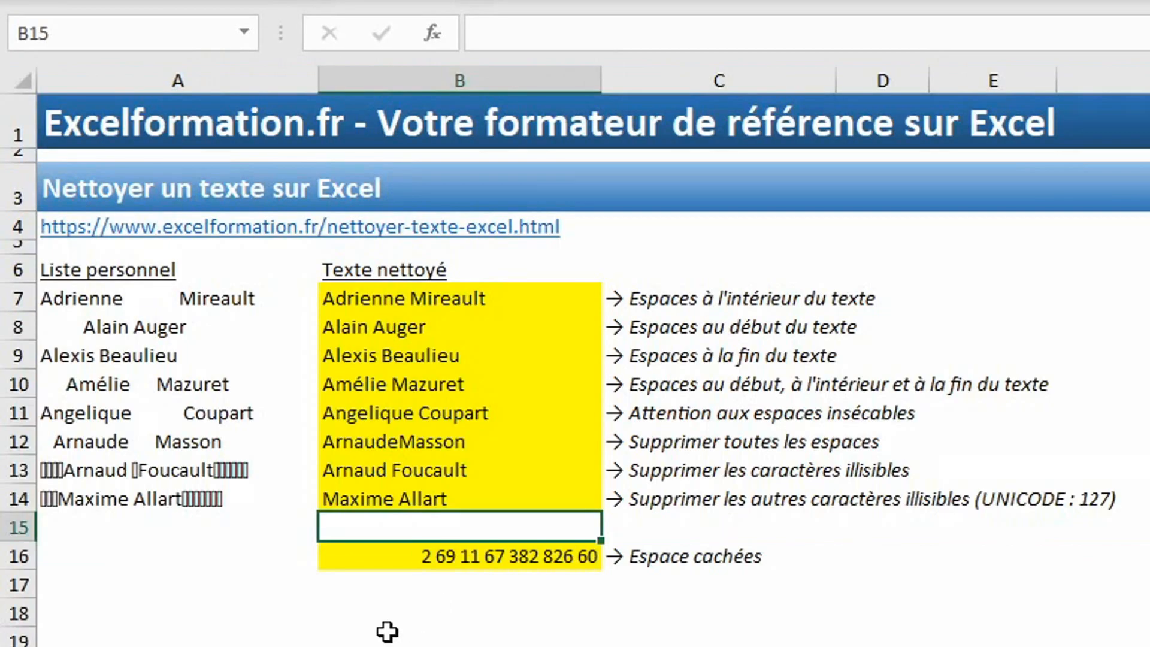
# Step: Examine the custom number format of cell B16 and preview the Nombre category with 0 decimals in the cell format settings
pyautogui.click(466, 557)
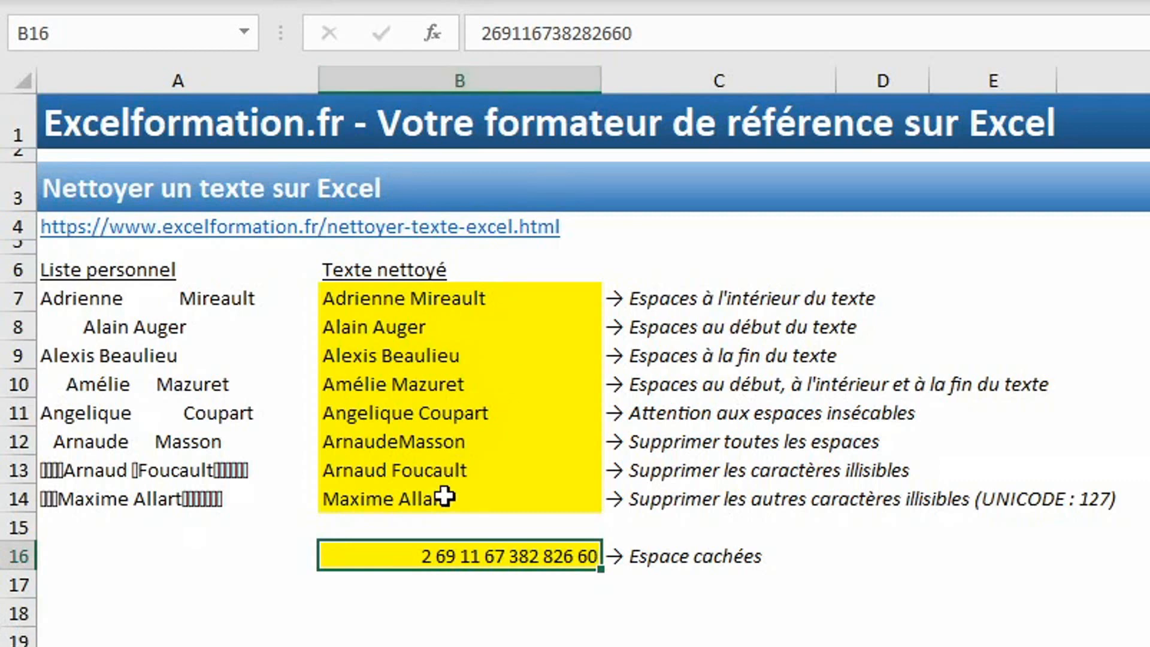
pyautogui.rightClick(446, 554)
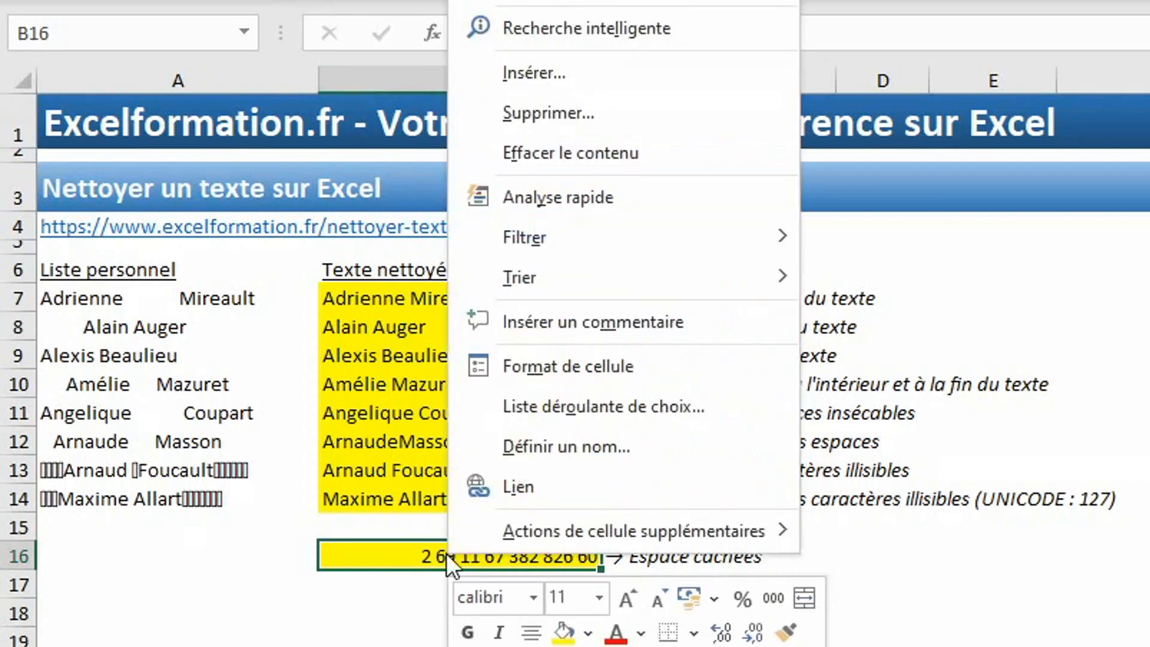
pyautogui.click(555, 367)
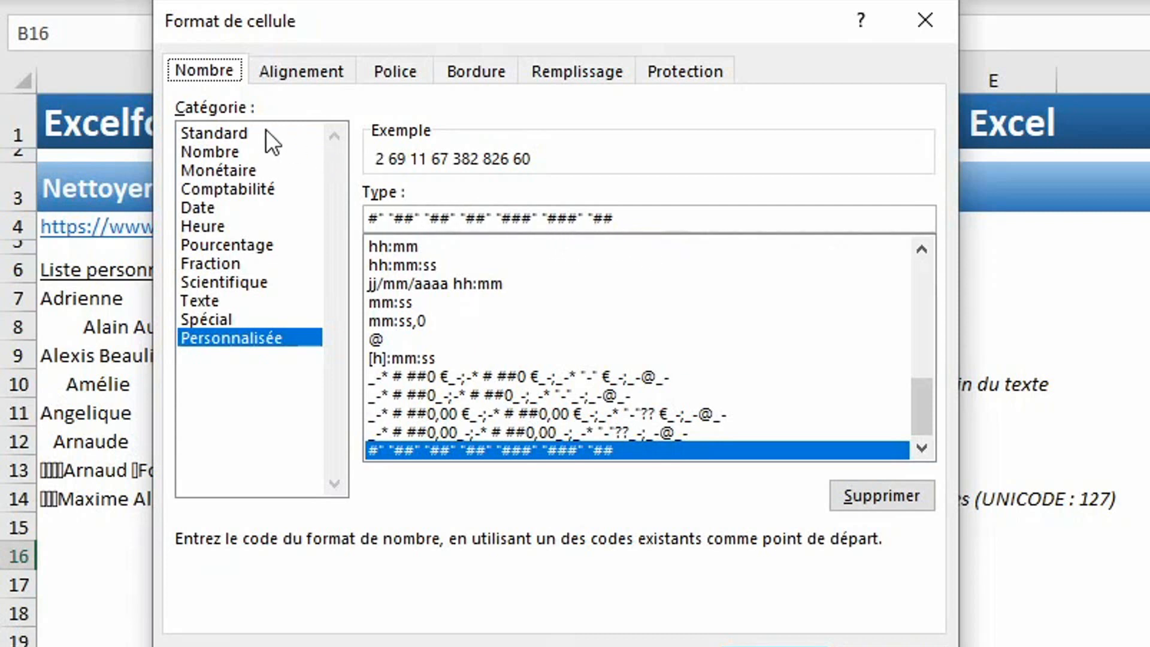
pyautogui.click(242, 152)
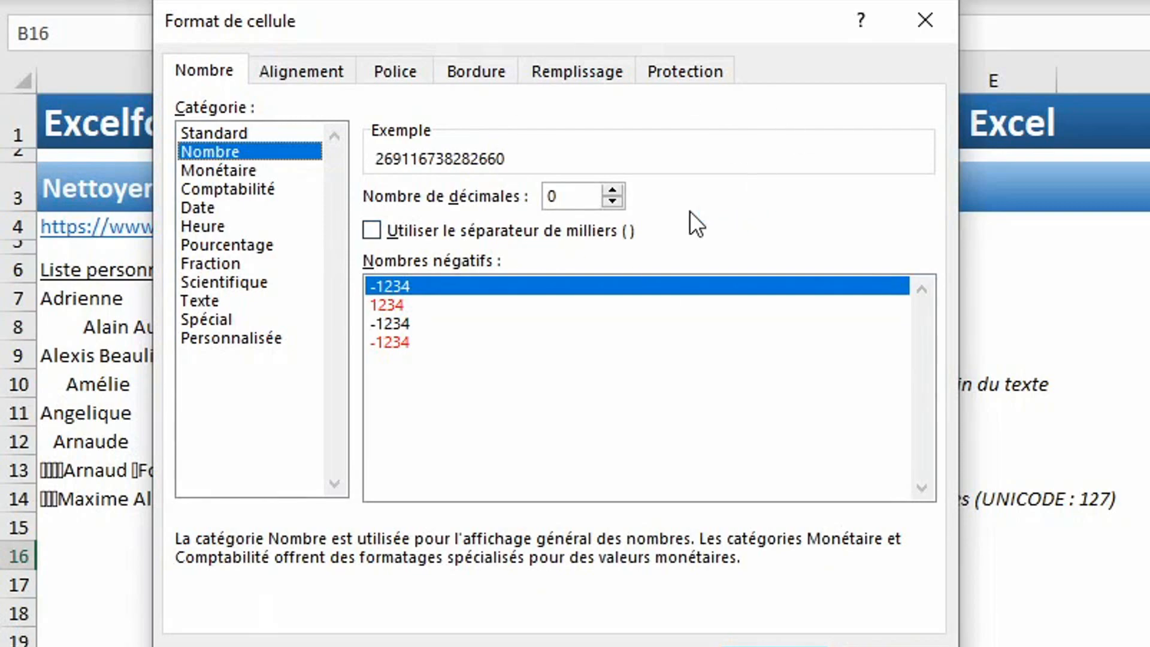
pyautogui.click(894, 645)
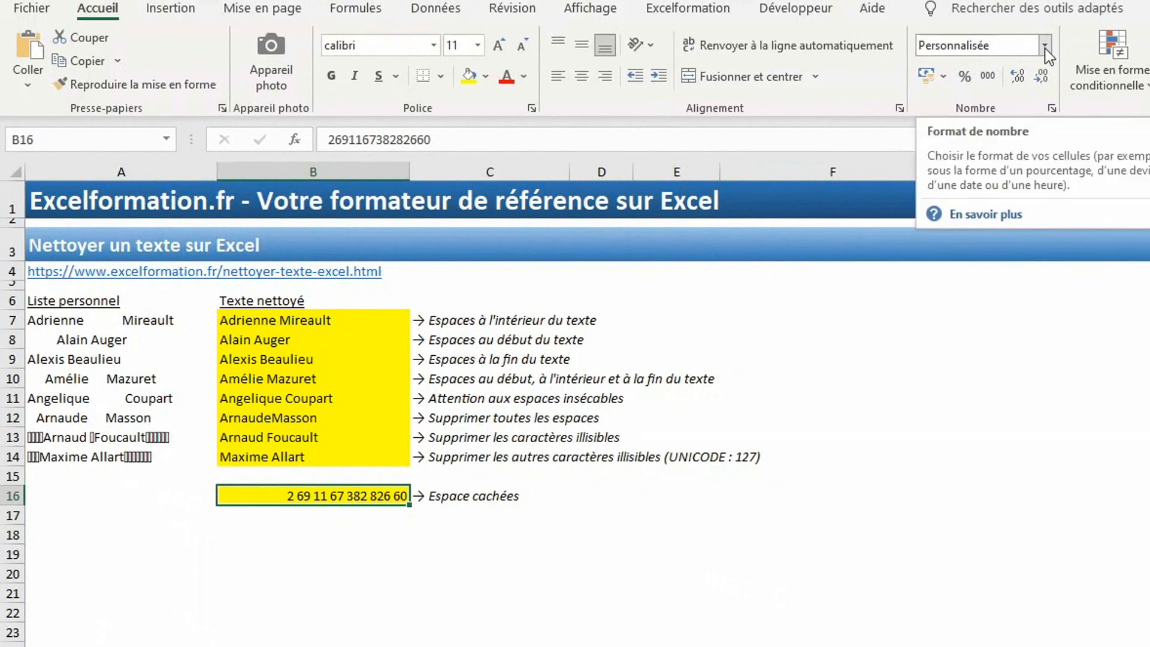
# Step: Apply the Nombre format to cell B16 and reduce it to zero decimal places
pyautogui.click(1044, 48)
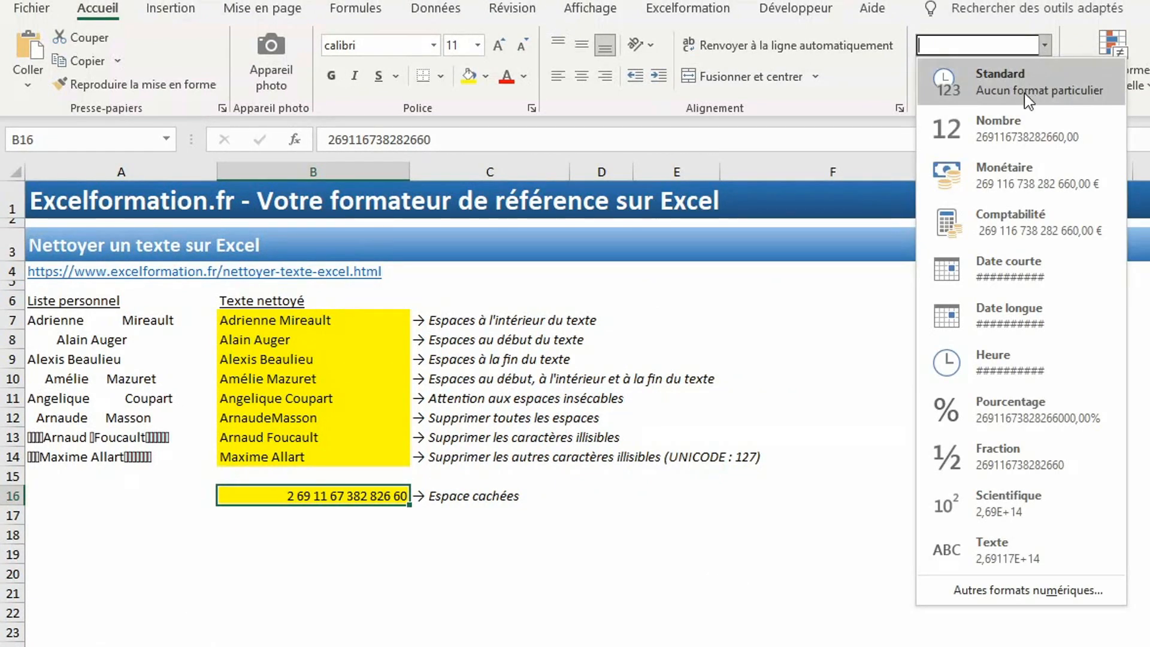
pyautogui.click(1013, 126)
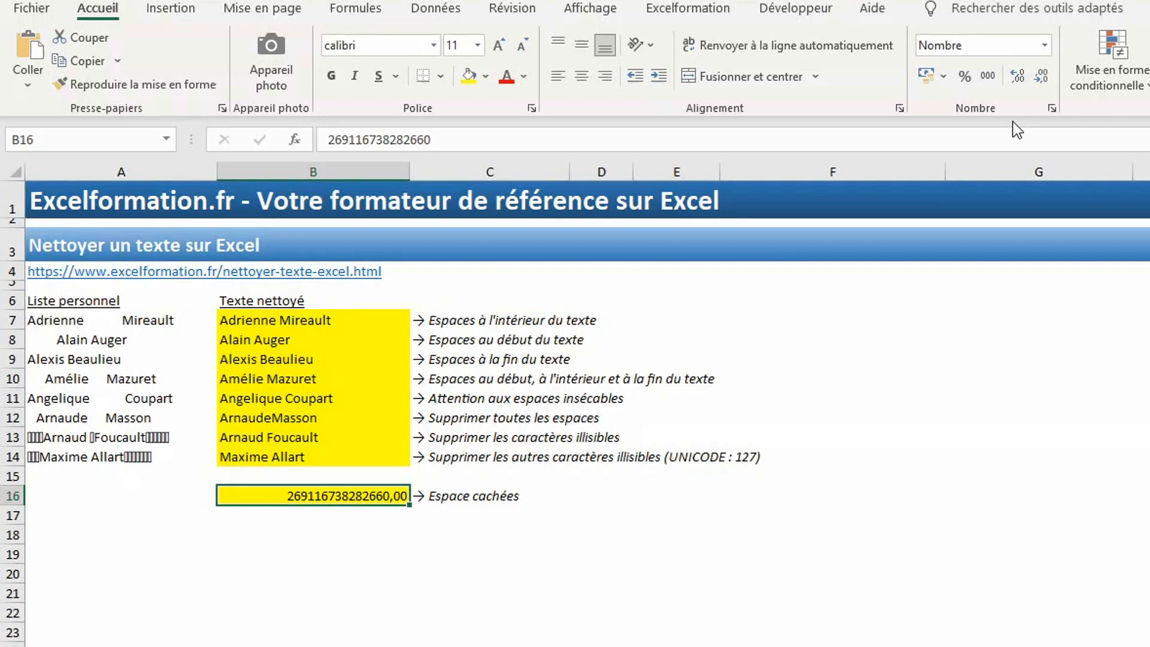
pyautogui.click(1042, 77)
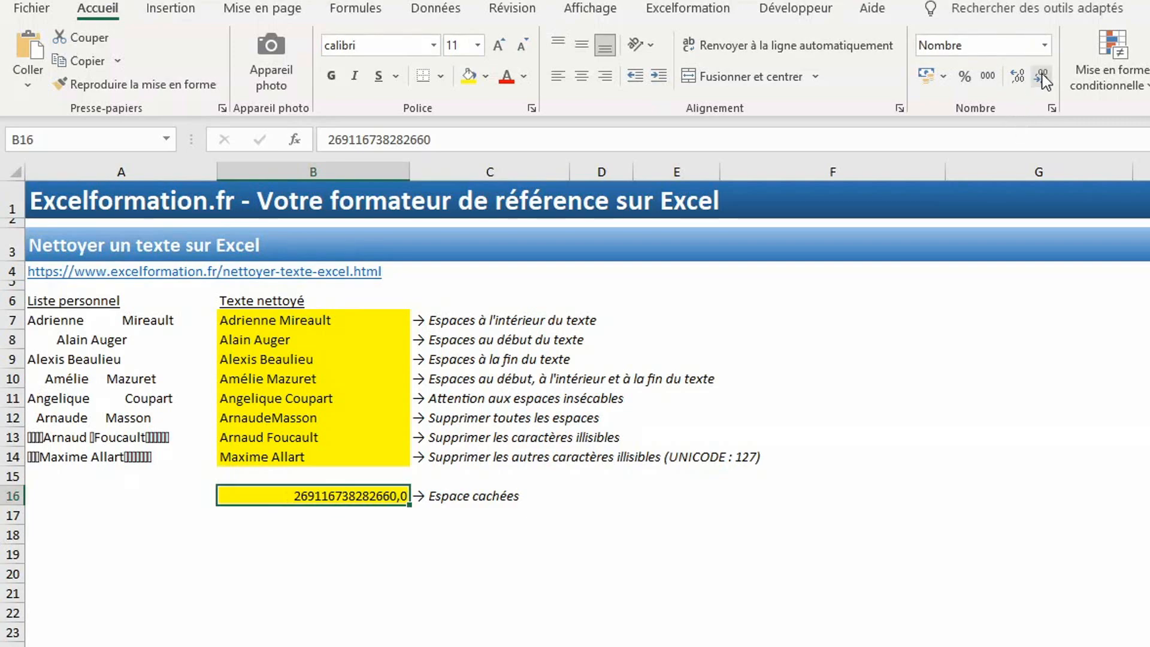
pyautogui.click(1042, 77)
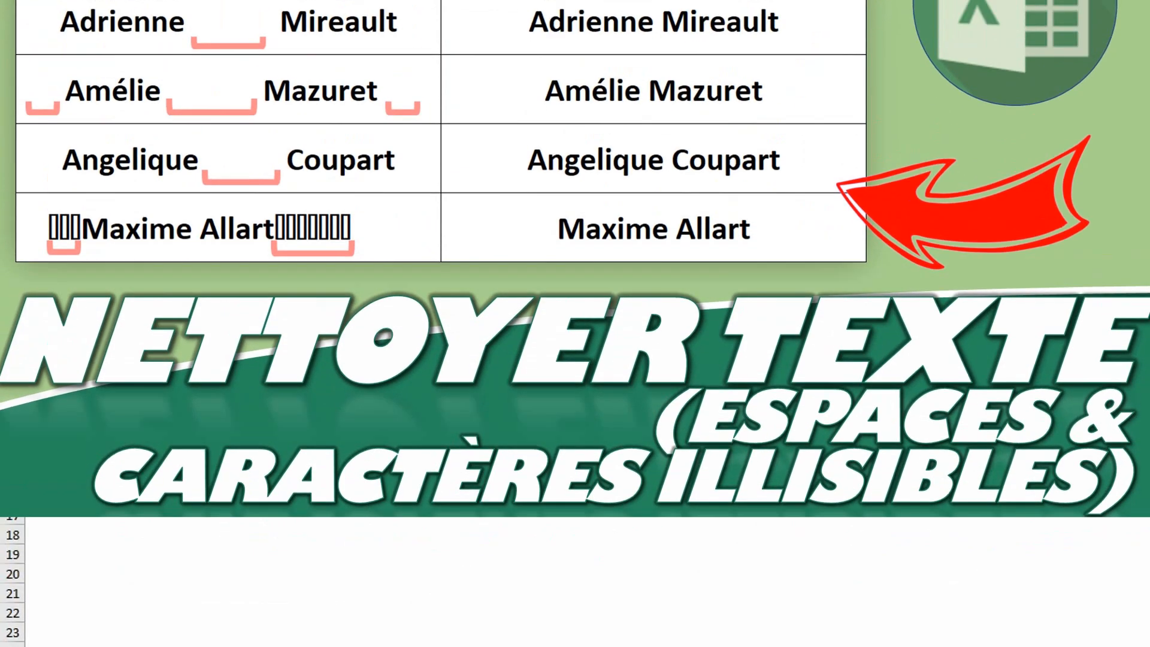